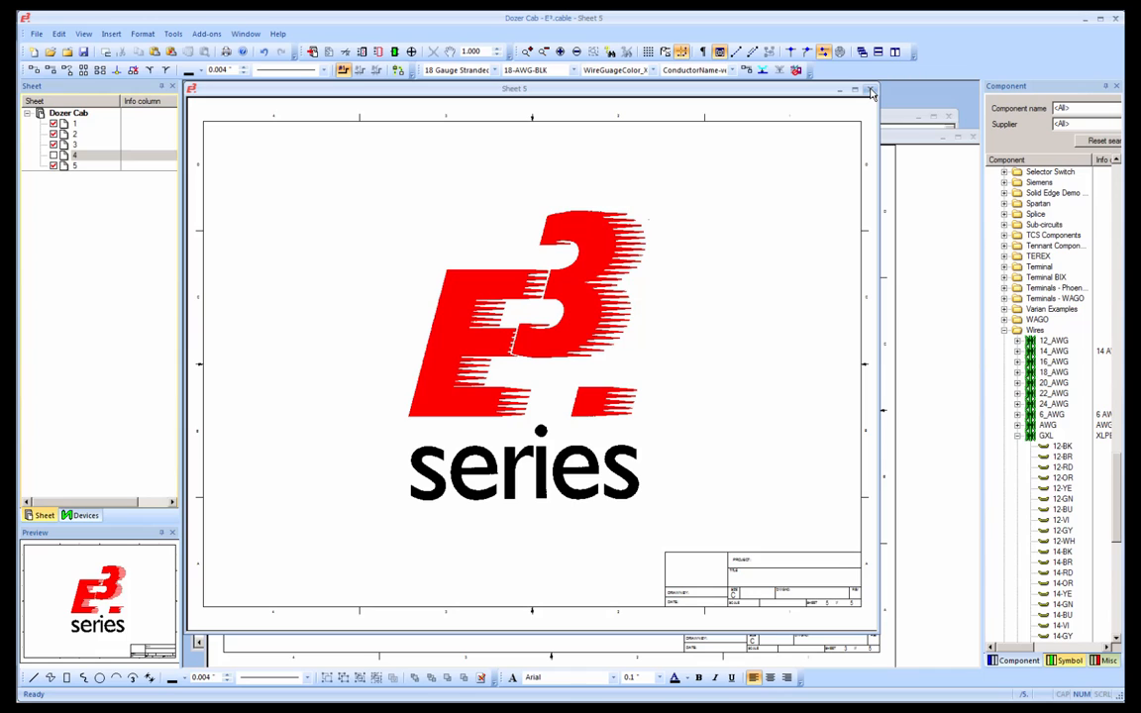
- Close Sheet 5 and bring Sheet 2's J2/P1/P2/P3 wiring diagram forward
{"action": "left_click", "coordinate": [871, 92]}
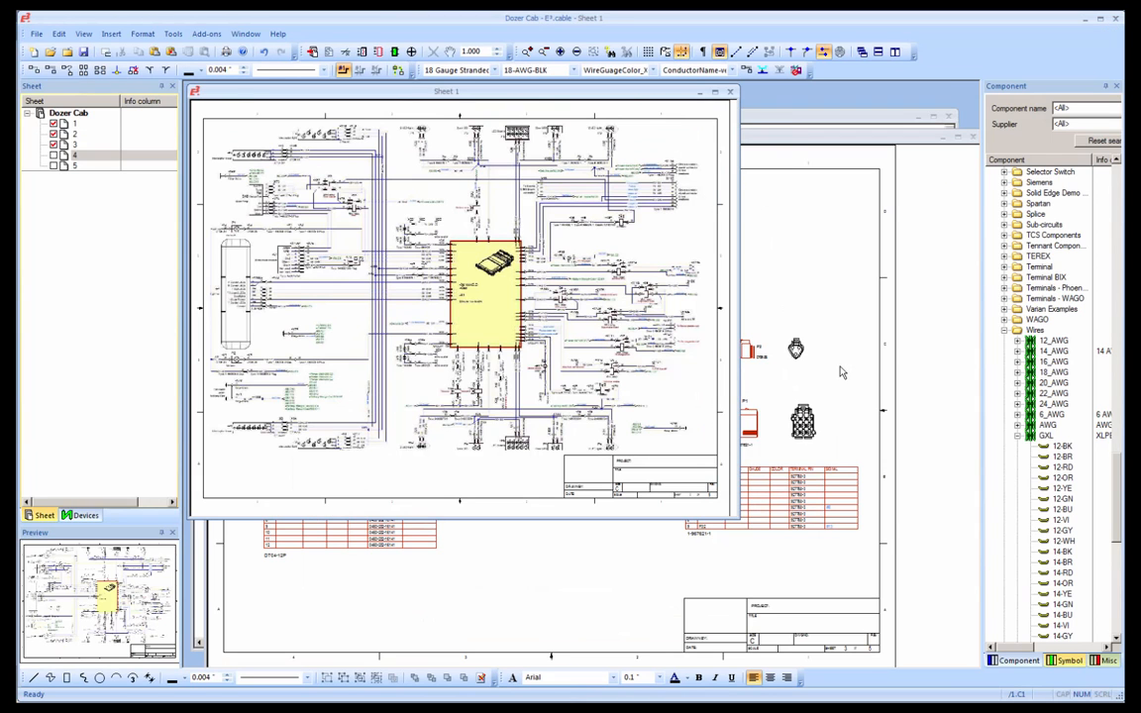
{"action": "left_click", "coordinate": [812, 120]}
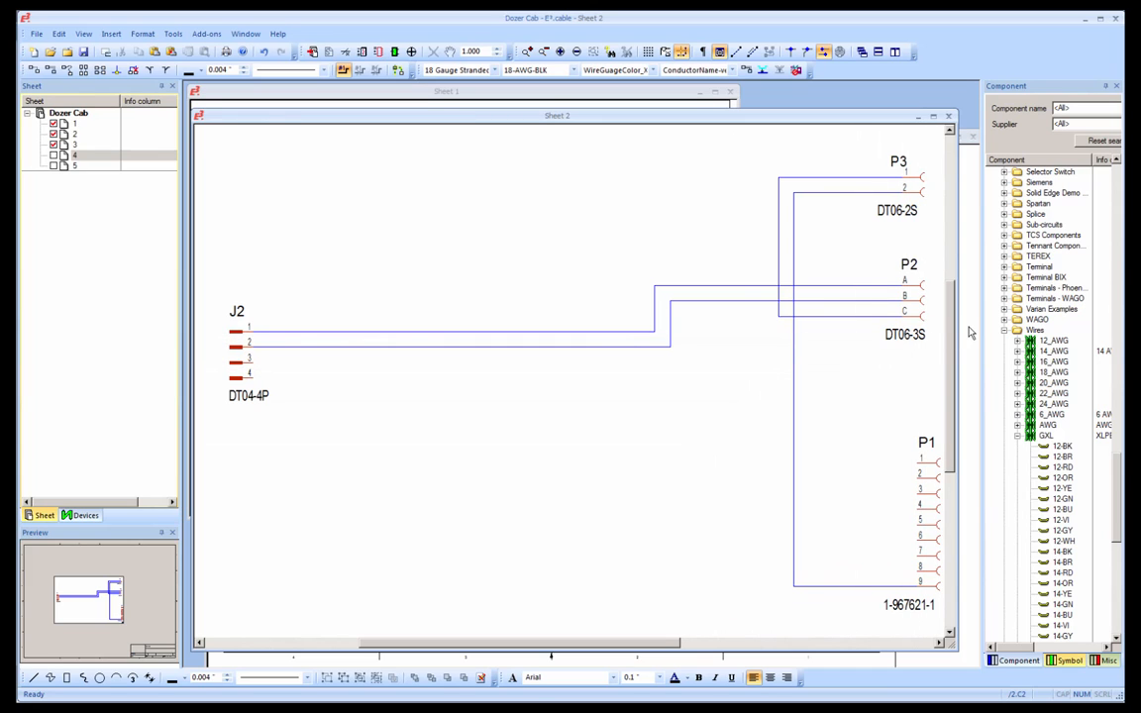
{"action": "key", "text": "ctrl+Tab"}
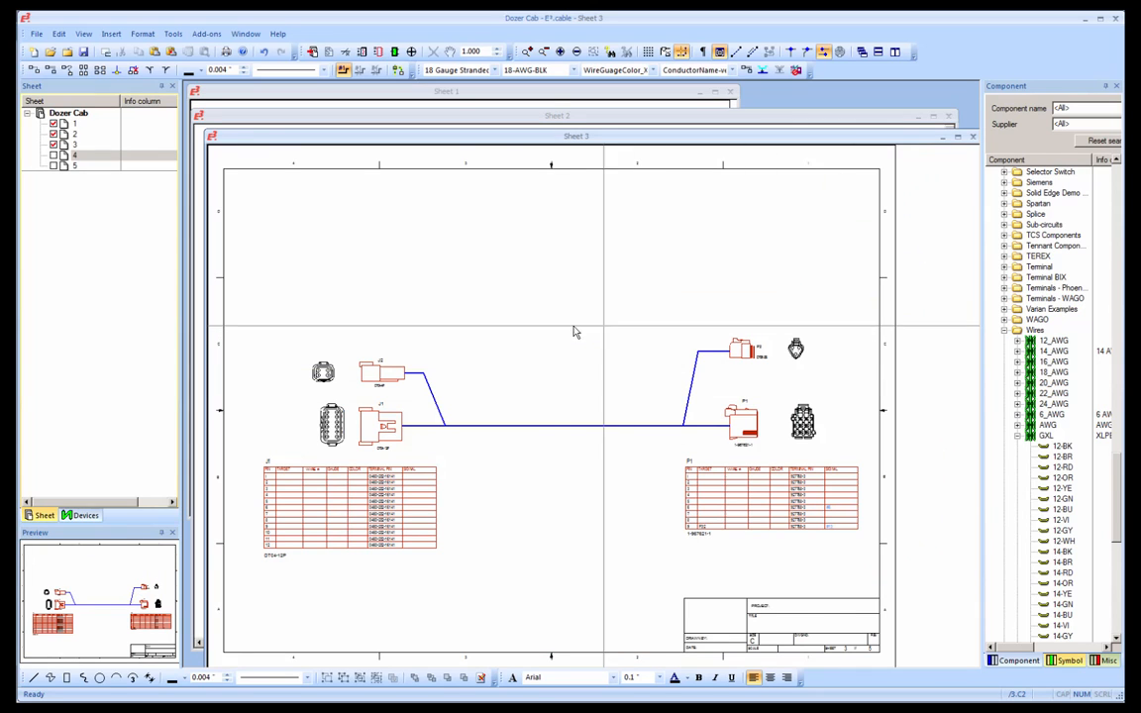
{"action": "left_click_drag", "start_coordinate": [282, 319], "coordinate": [454, 466]}
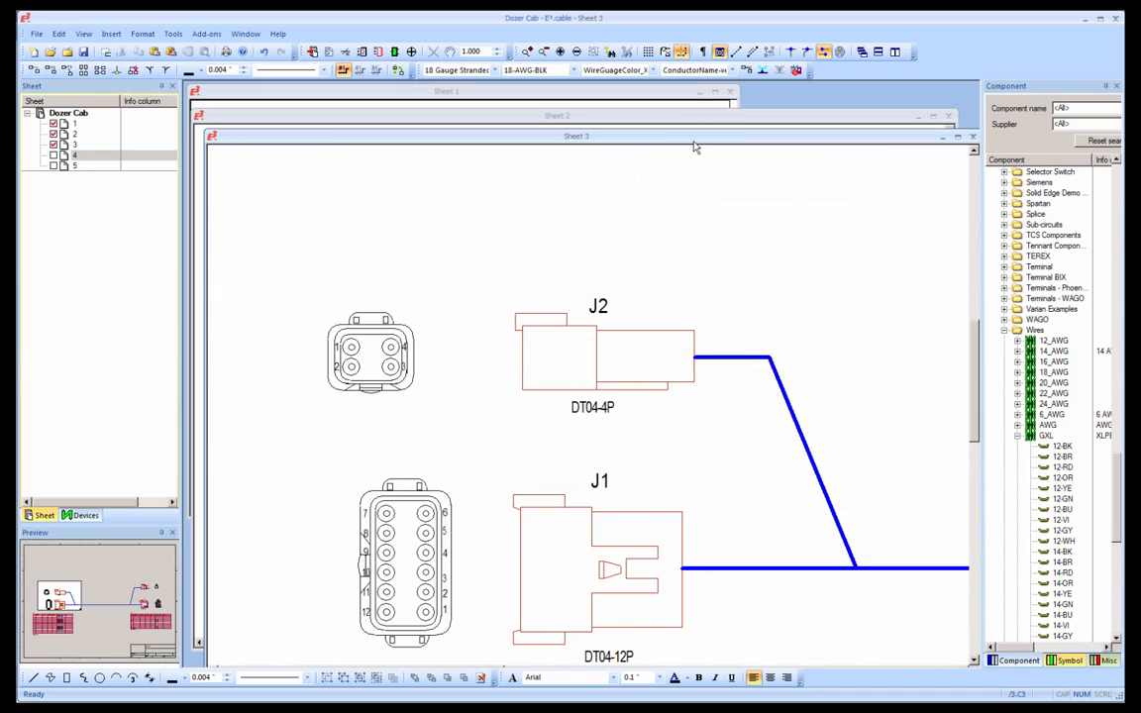
{"action": "left_click", "coordinate": [726, 121]}
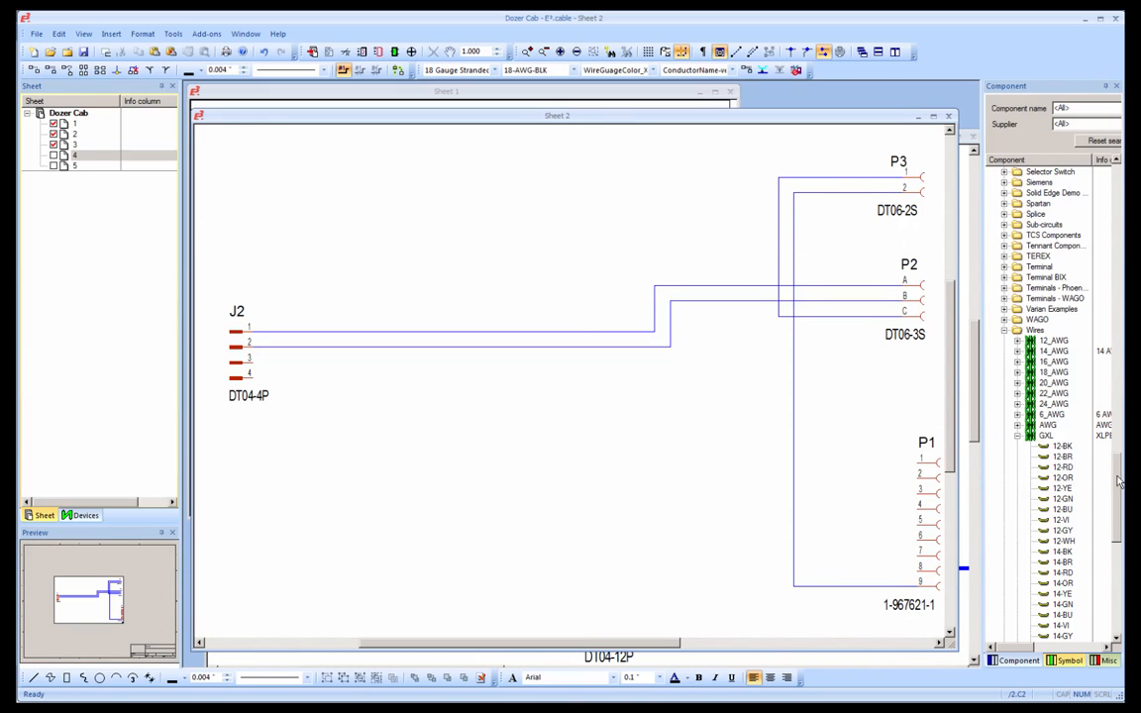
{"action": "scroll", "coordinate": [1030, 264], "scroll_direction": "up", "scroll_amount": 8}
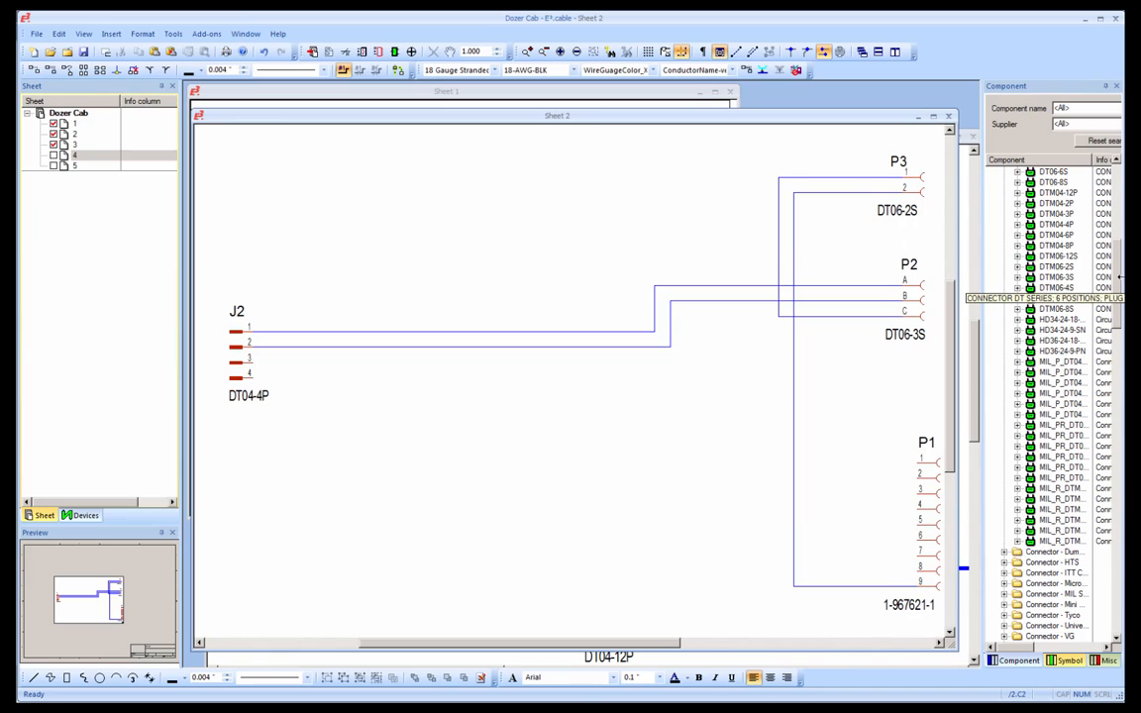
{"action": "scroll", "coordinate": [1120, 287], "scroll_direction": "up", "scroll_amount": 5}
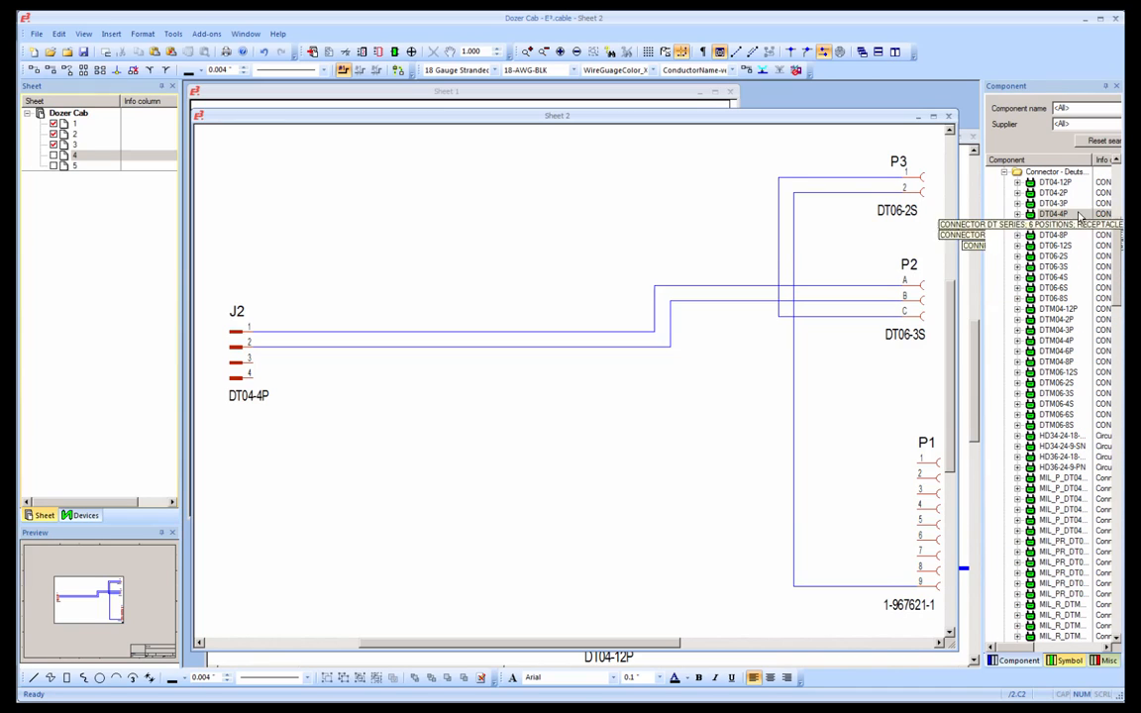
{"action": "left_click", "coordinate": [1057, 188]}
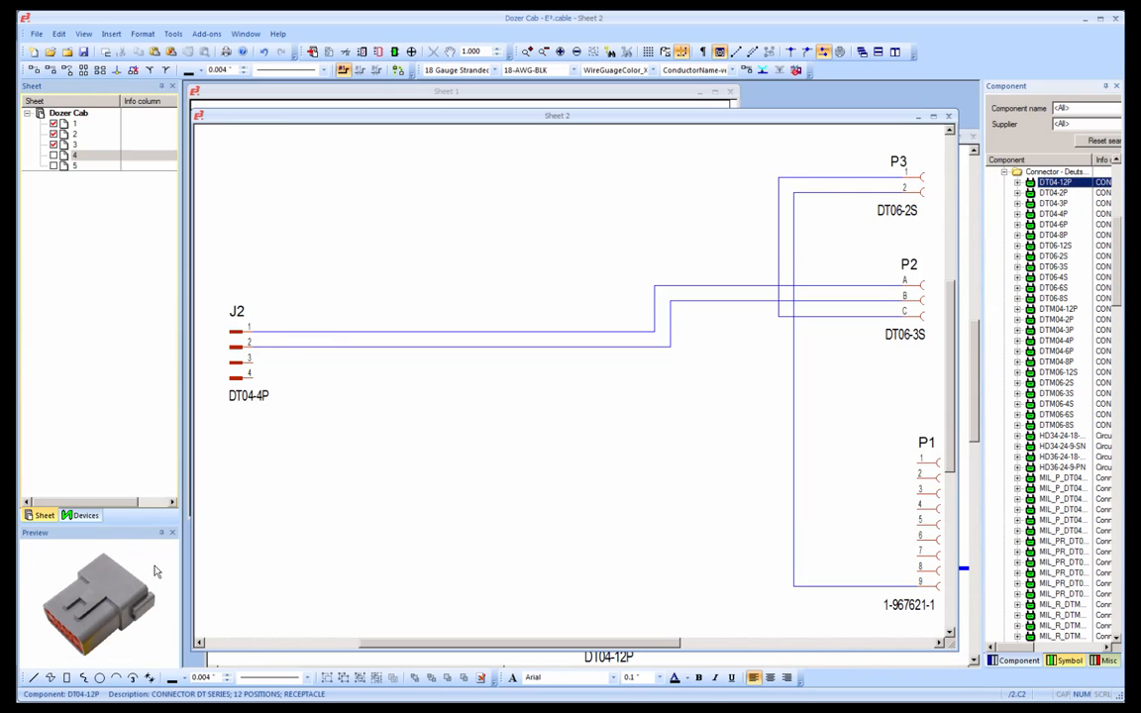
{"action": "left_click", "coordinate": [1053, 193]}
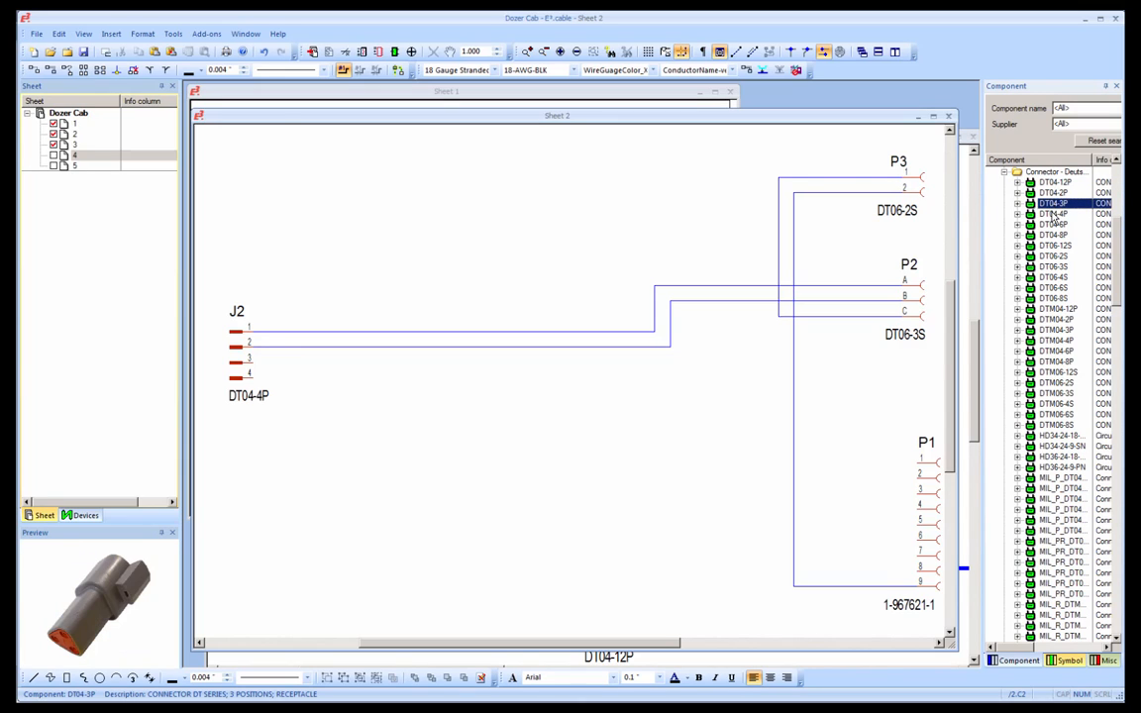
{"action": "left_click", "coordinate": [1052, 214]}
{"action": "right_click", "coordinate": [1052, 216]}
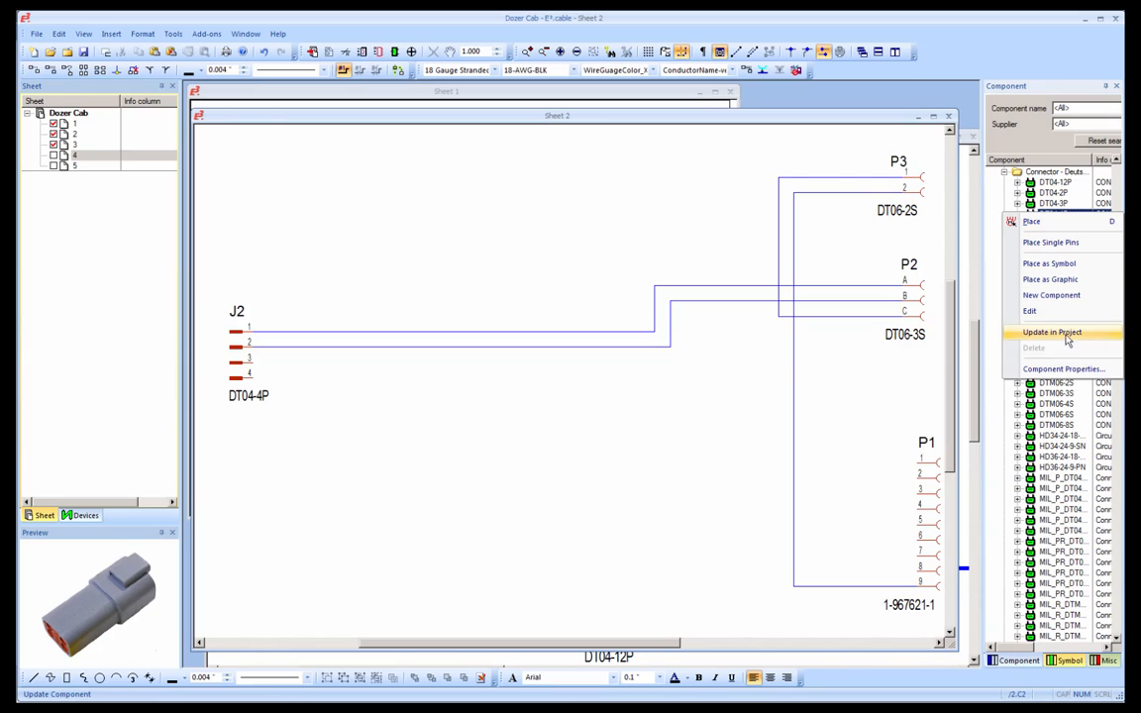
{"action": "left_click", "coordinate": [1064, 369]}
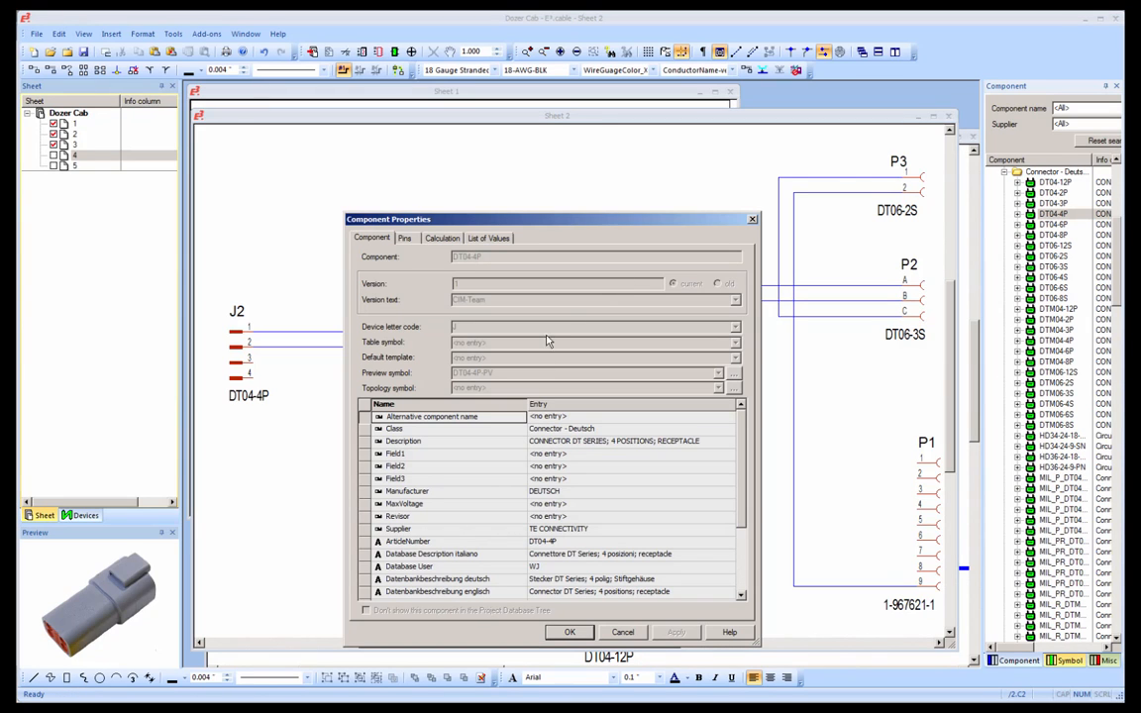
{"action": "left_click", "coordinate": [622, 632]}
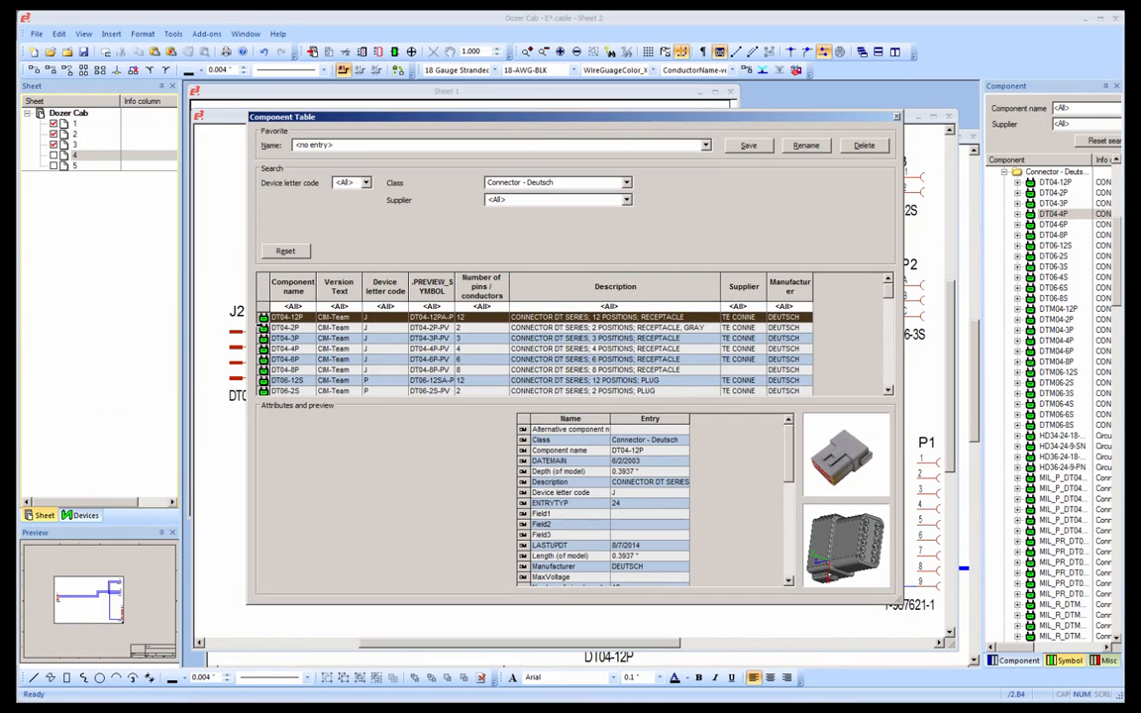
{"action": "key", "text": "Down"}
{"action": "key", "text": "Down"}
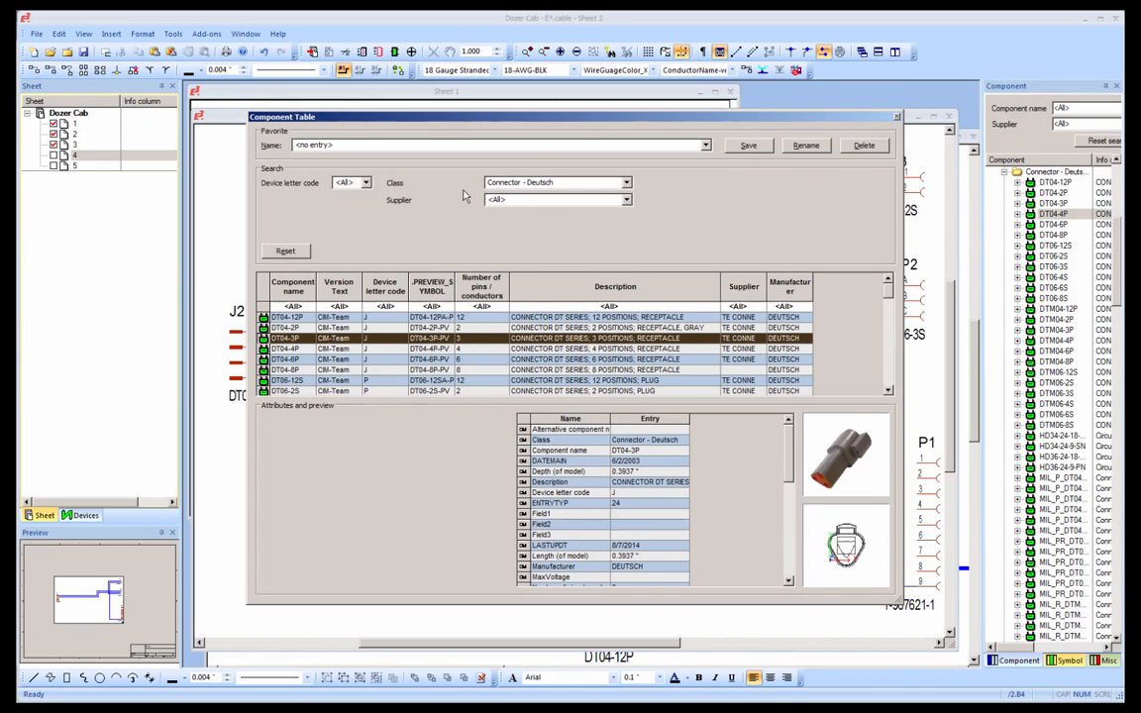
{"action": "left_click_drag", "start_coordinate": [565, 120], "coordinate": [2, 228]}
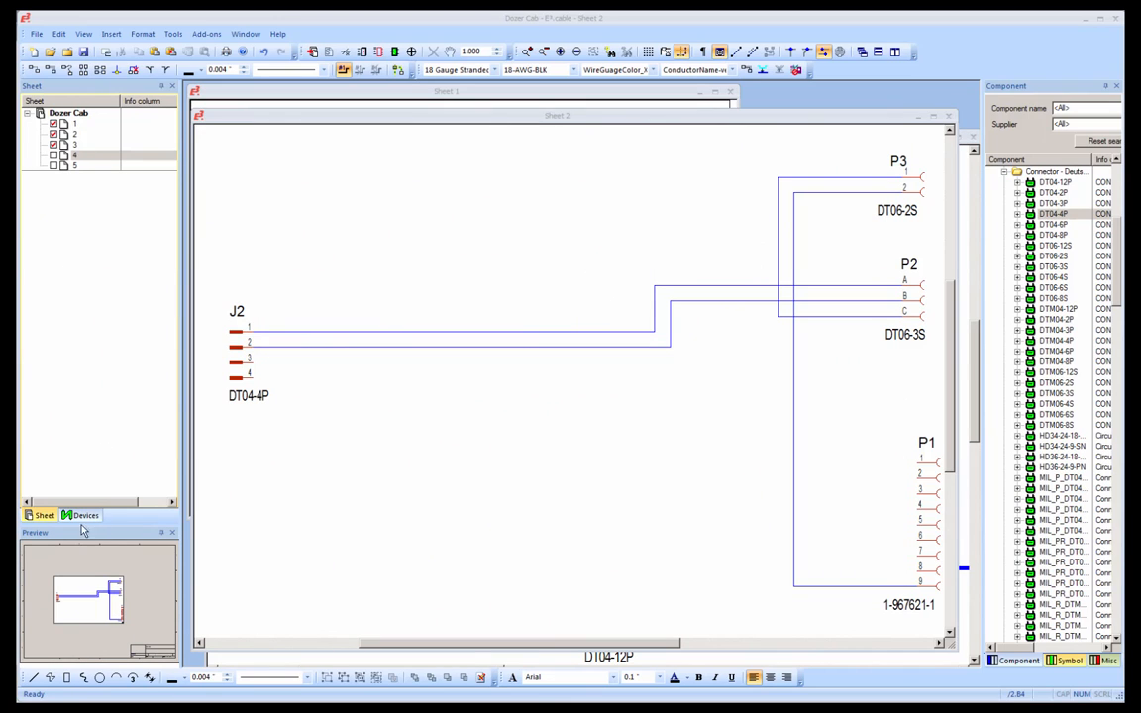
- From the device tree, place connector J1's twelve pins on Sheet 2 below J2
{"action": "left_click", "coordinate": [86, 516]}
{"action": "left_click", "coordinate": [92, 188]}
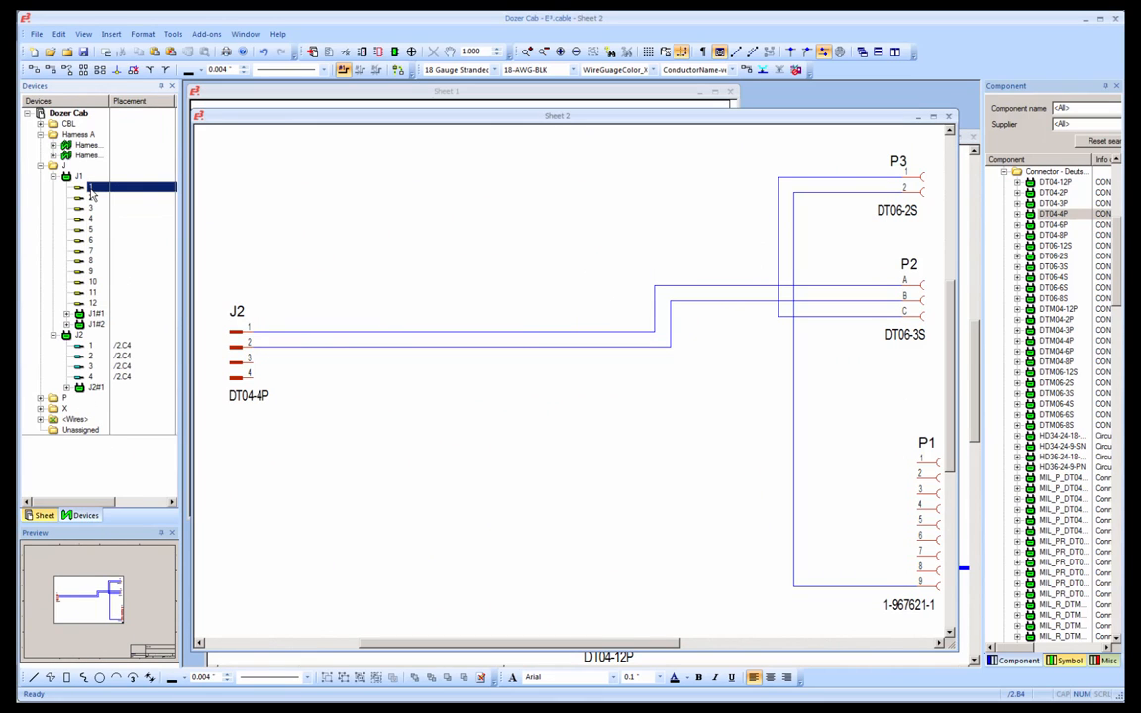
{"action": "left_click", "coordinate": [93, 303], "text": "shift"}
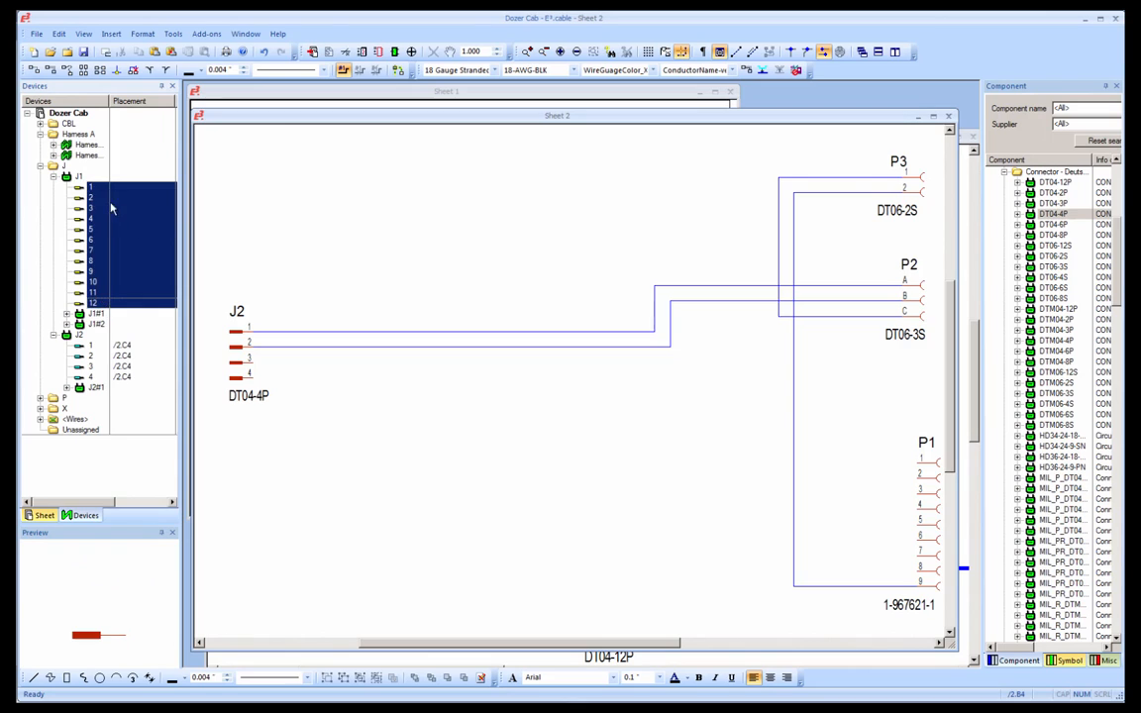
{"action": "left_click_drag", "start_coordinate": [101, 191], "coordinate": [253, 461]}
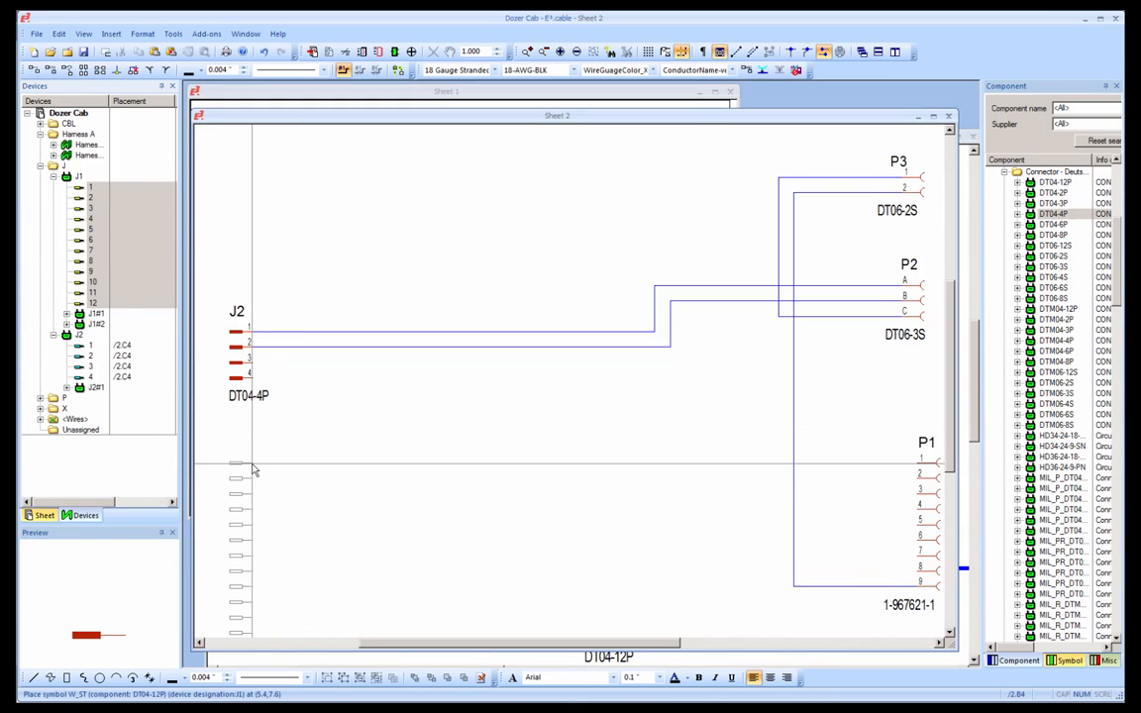
{"action": "left_click", "coordinate": [252, 460]}
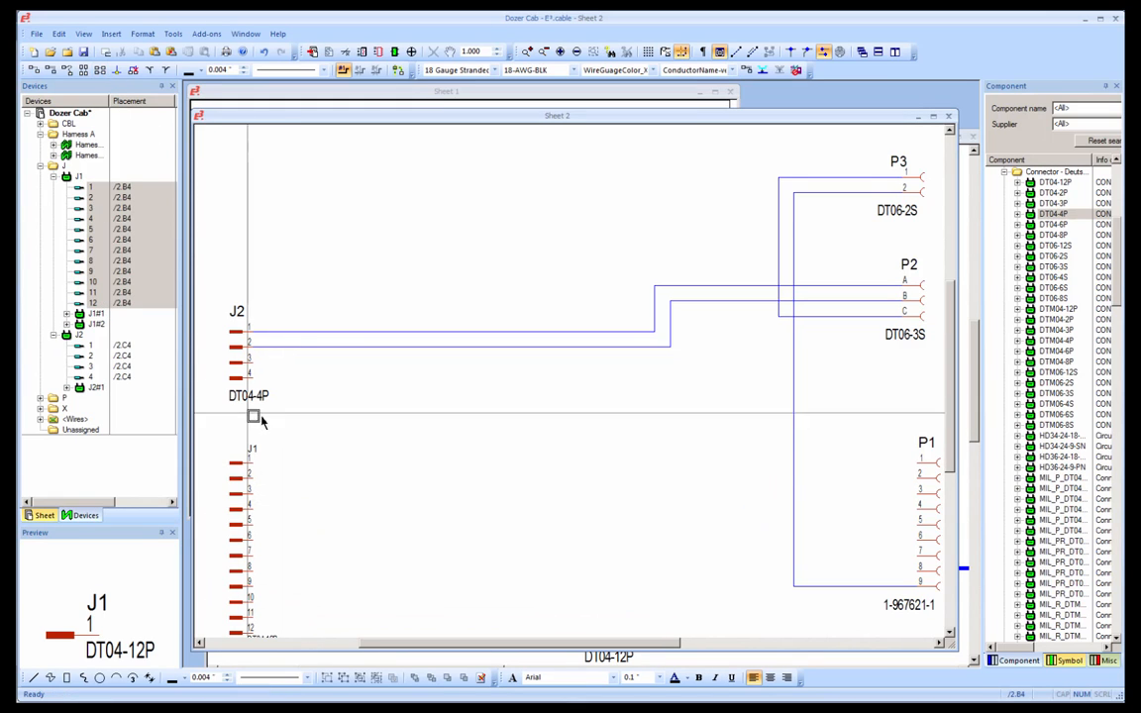
- Wire J1's pins across to connector P1
{"action": "mouse_move", "coordinate": [223, 435]}
{"action": "left_mouse_down"}
{"action": "mouse_move", "coordinate": [632, 550]}
{"action": "mouse_move", "coordinate": [931, 574]}
{"action": "left_mouse_up"}
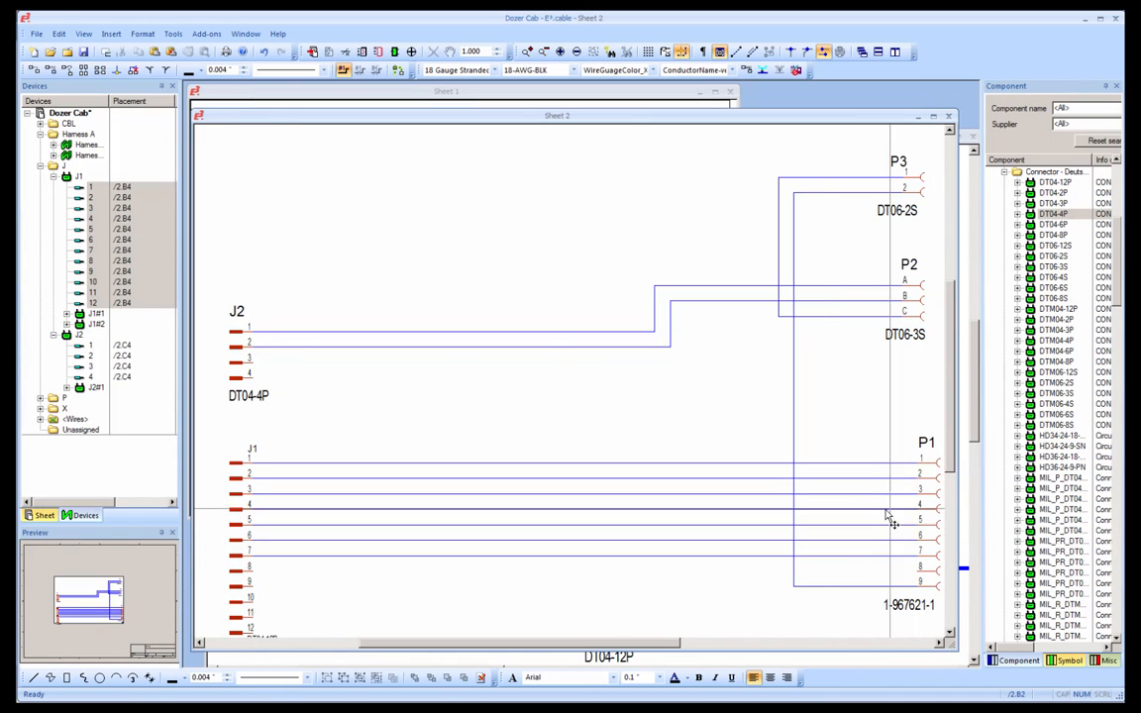
{"action": "left_click_drag", "start_coordinate": [1118, 305], "coordinate": [1118, 535]}
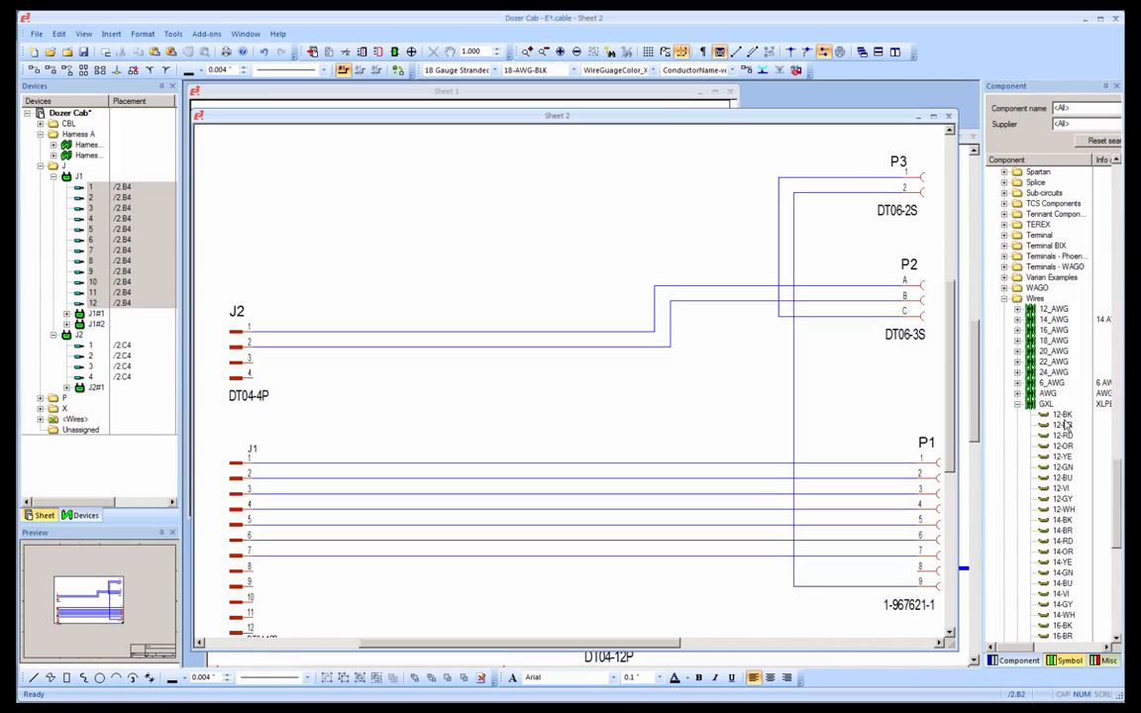
- Connect the seven J1–P1 lines as 16-RD GXL wires W144–W150 from the library
{"action": "left_click", "coordinate": [1062, 414]}
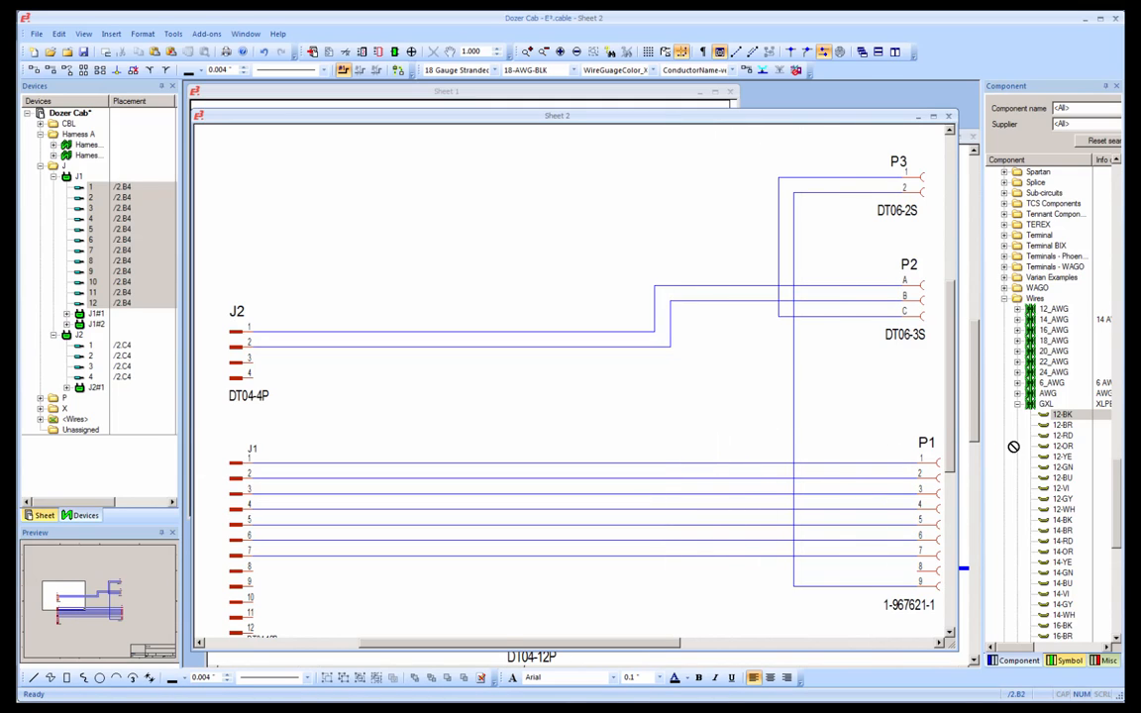
{"action": "left_click_drag", "start_coordinate": [1120, 492], "coordinate": [1120, 522]}
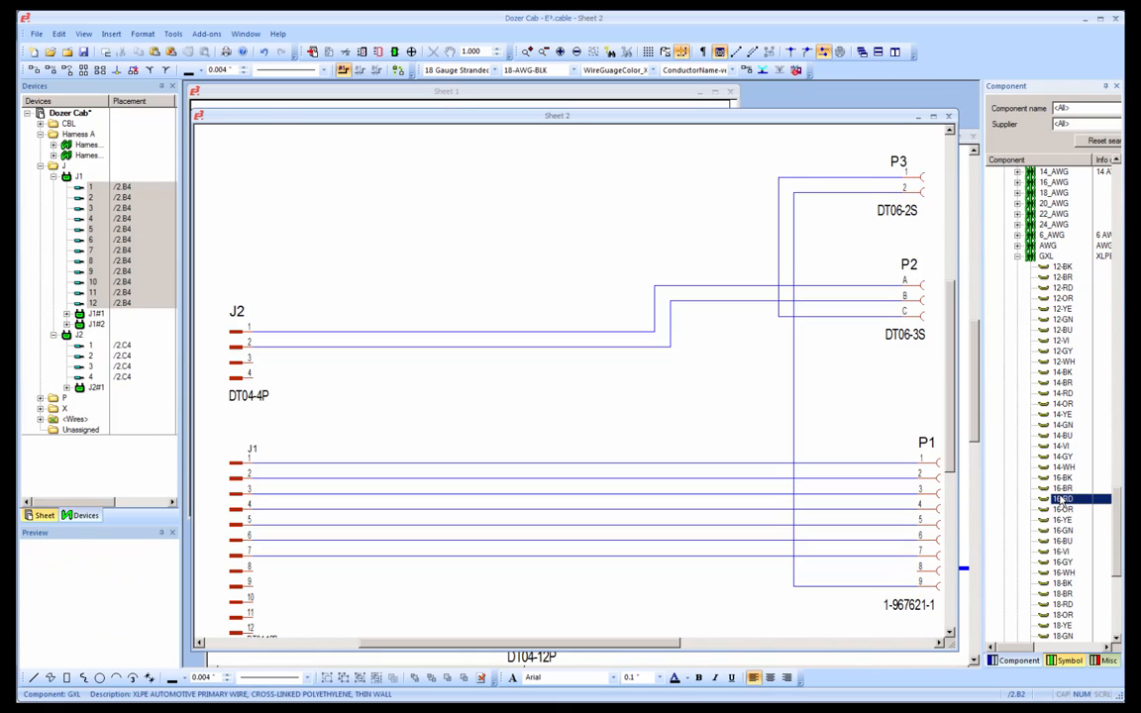
{"action": "right_click", "coordinate": [1068, 509]}
{"action": "left_click", "coordinate": [1034, 520]}
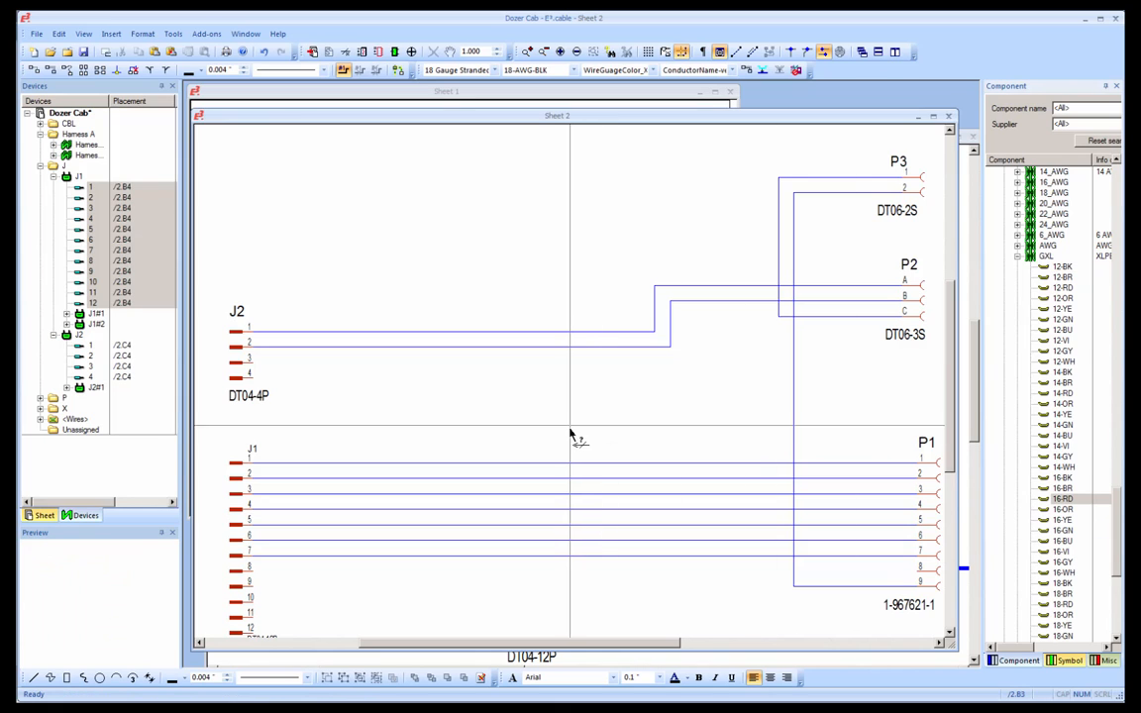
{"action": "left_click", "coordinate": [574, 430]}
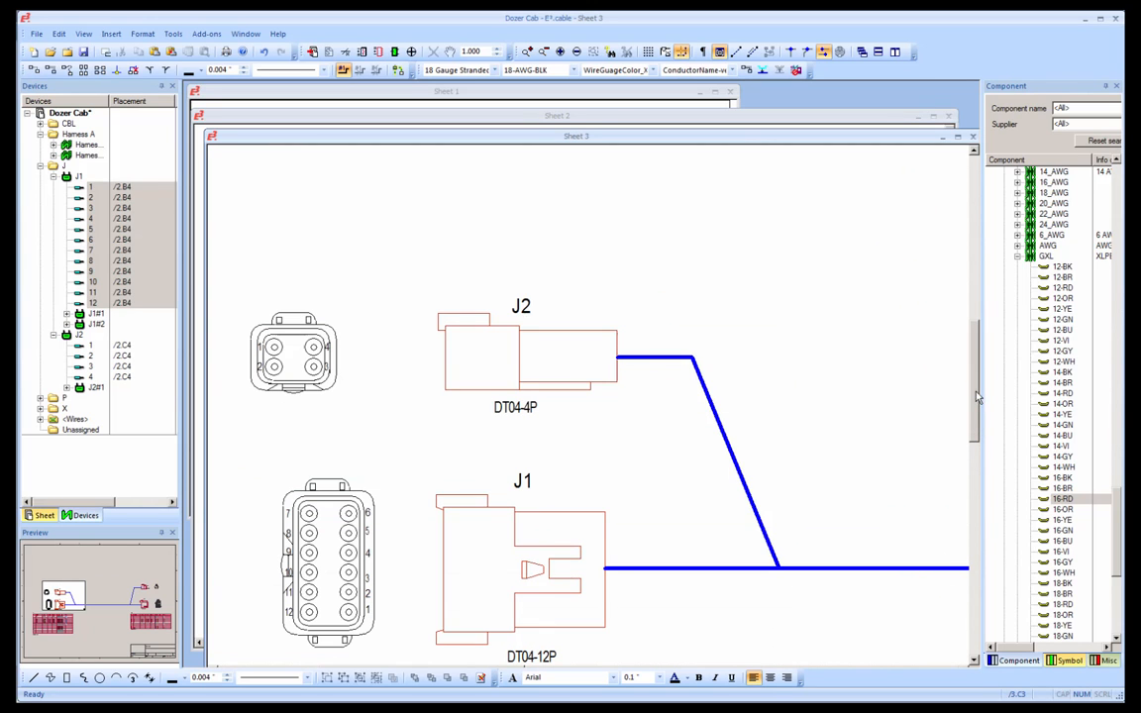
{"action": "left_click_drag", "start_coordinate": [977, 424], "coordinate": [985, 500]}
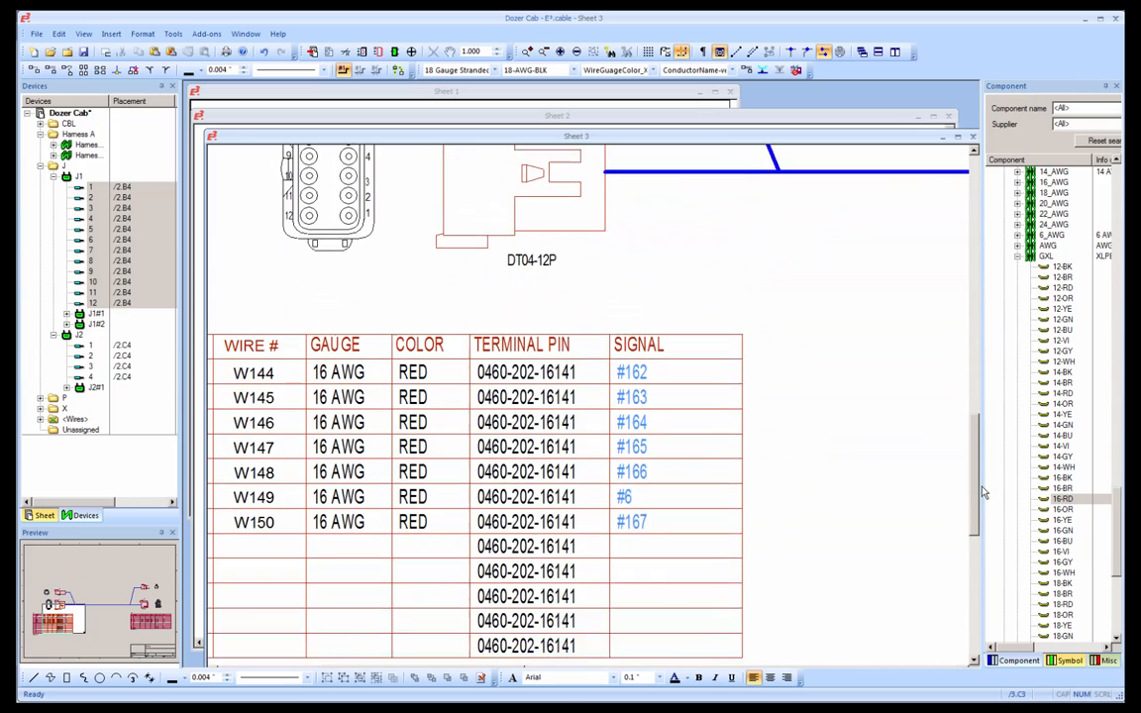
- Review J1's W144–W150 table on Sheet 3, then return to the Sheet 2 schematic
{"action": "left_click", "coordinate": [61, 628]}
{"action": "left_click_drag", "start_coordinate": [62, 629], "coordinate": [70, 634]}
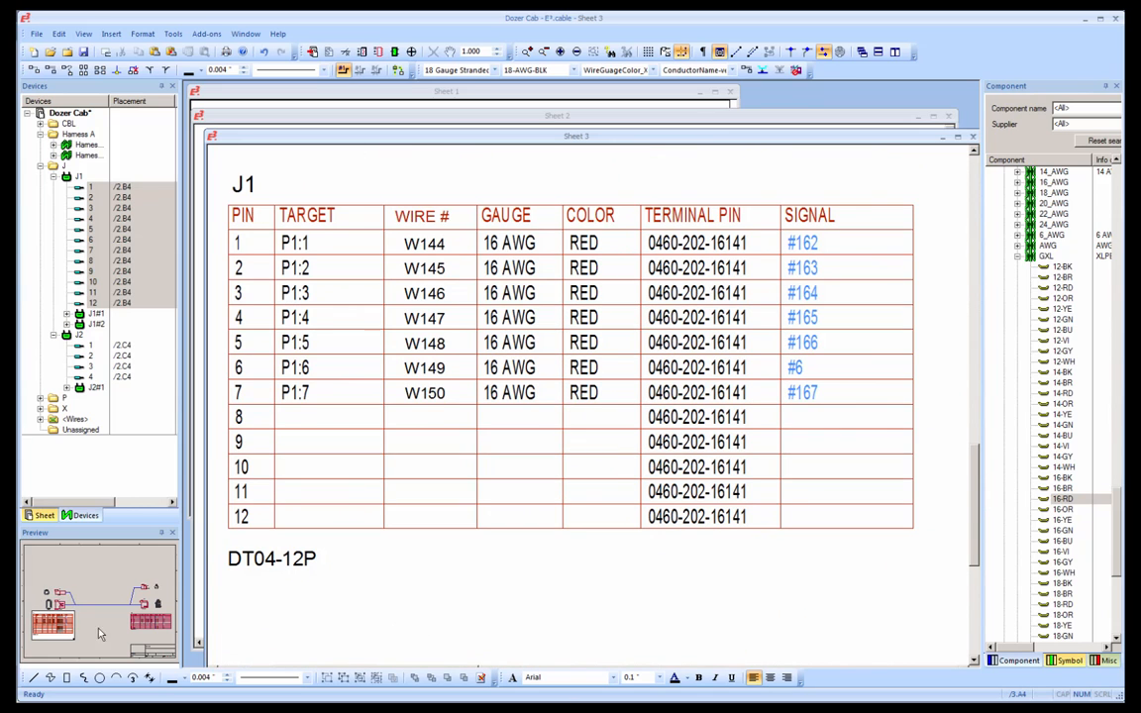
{"action": "left_click", "coordinate": [673, 117]}
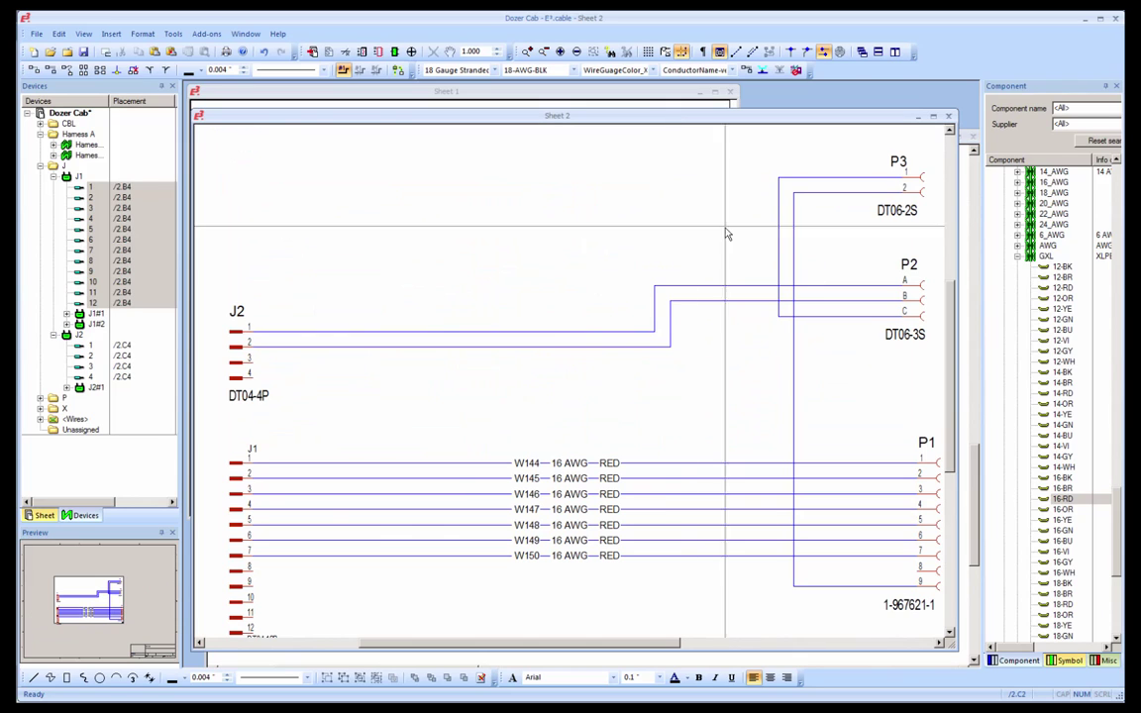
- Make J2's pin 1 and pin 2 connections to P2 16 AWG red wires W151–W152
{"action": "left_click", "coordinate": [555, 331]}
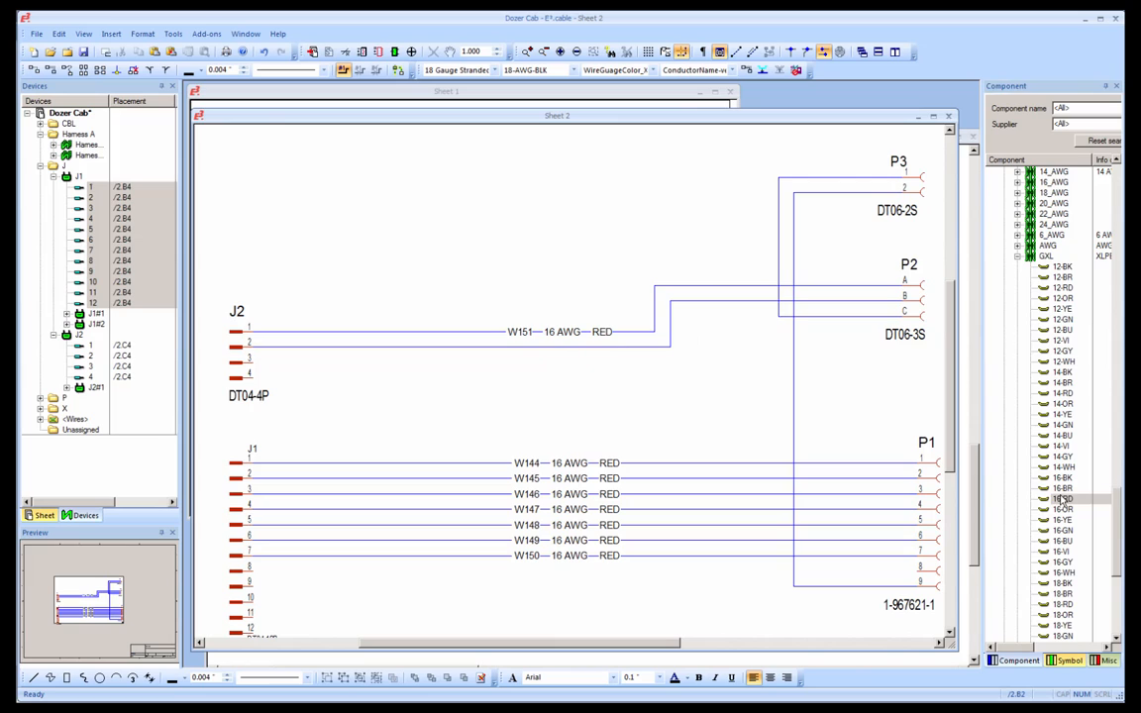
{"action": "left_click", "coordinate": [555, 346]}
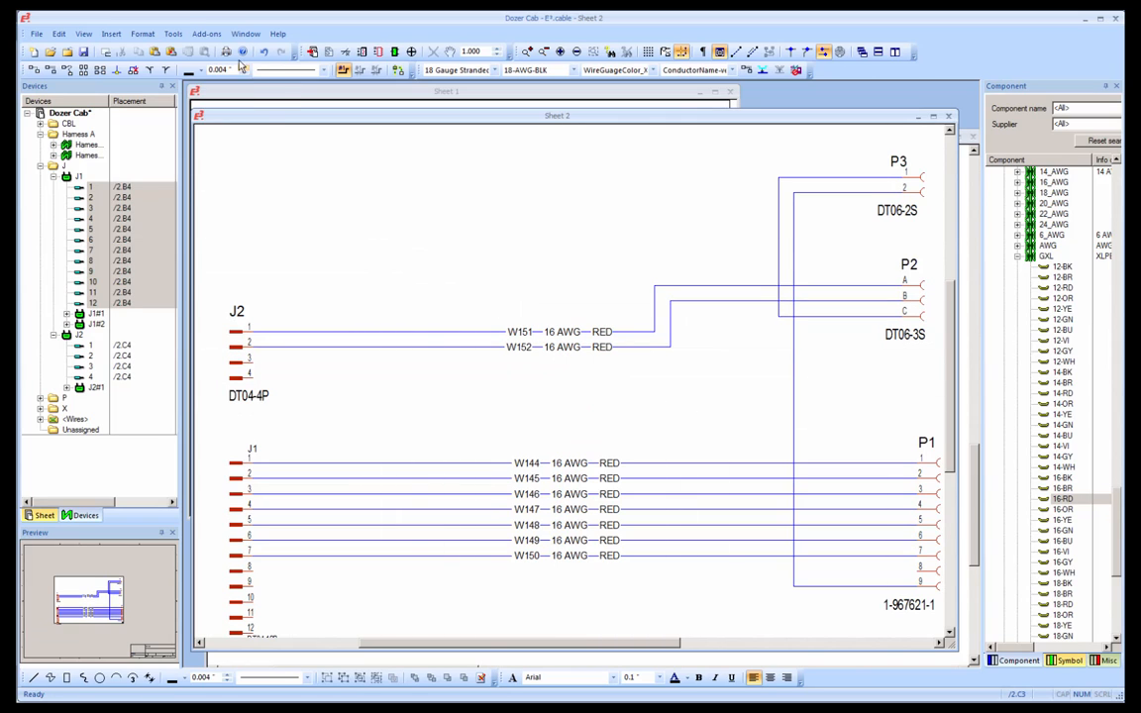
- Browse the Excel report options without exporting and look at the add-ons list
{"action": "left_click", "coordinate": [172, 33]}
{"action": "mouse_move", "coordinate": [300, 141]}
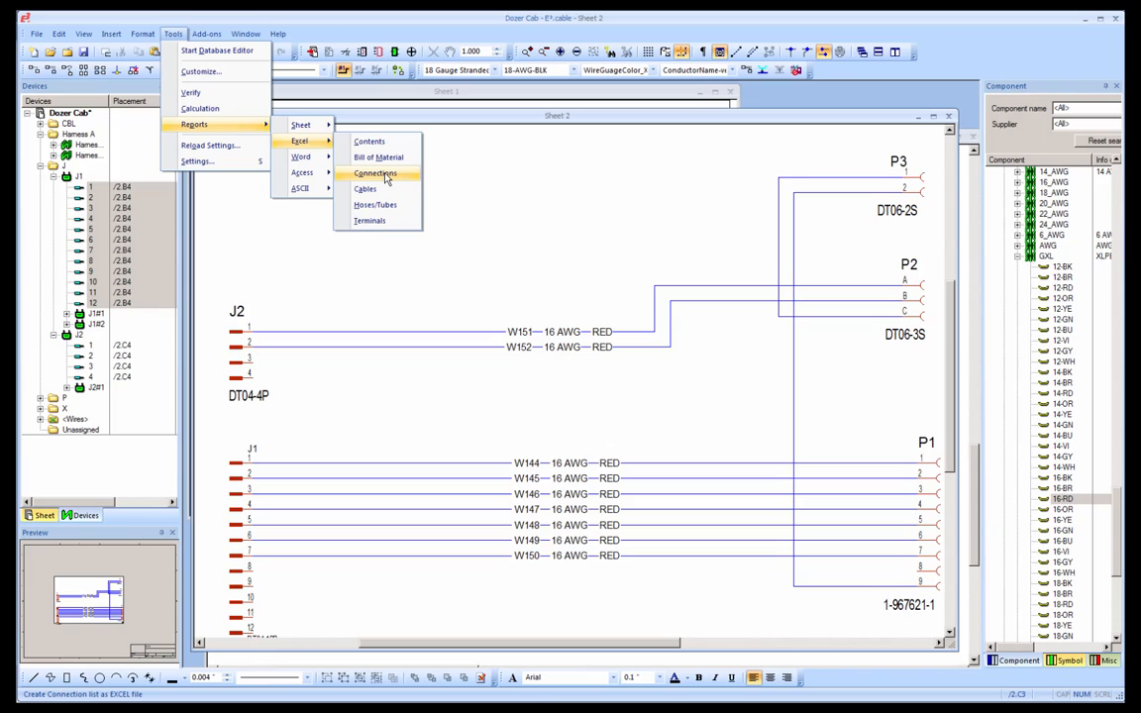
{"action": "left_click", "coordinate": [374, 173]}
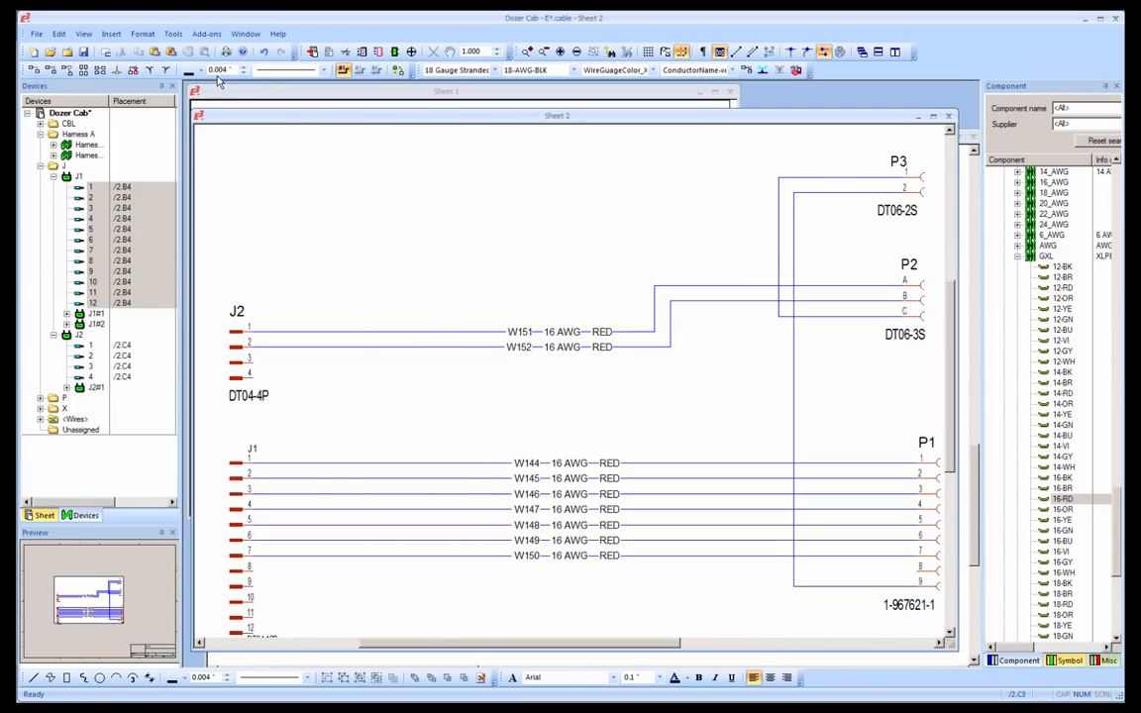
{"action": "left_click", "coordinate": [206, 34]}
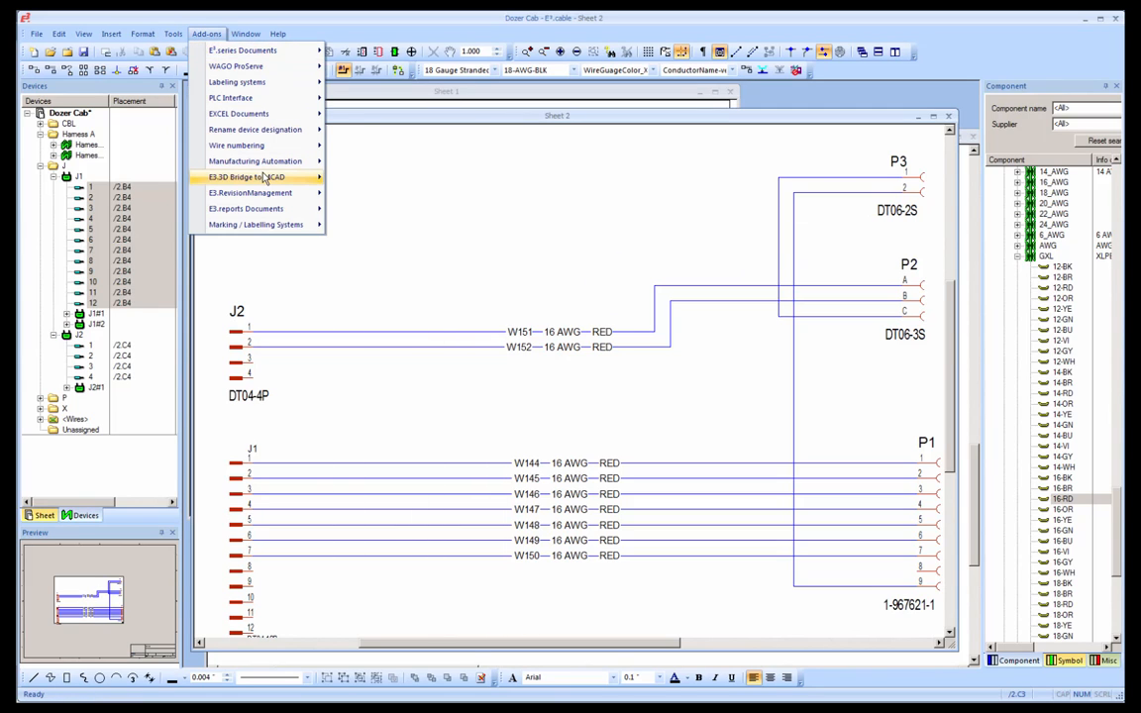
- Launch the 3D routing bridge to Solid Edge and tick wires W144–W152 for export
{"action": "left_click", "coordinate": [376, 160]}
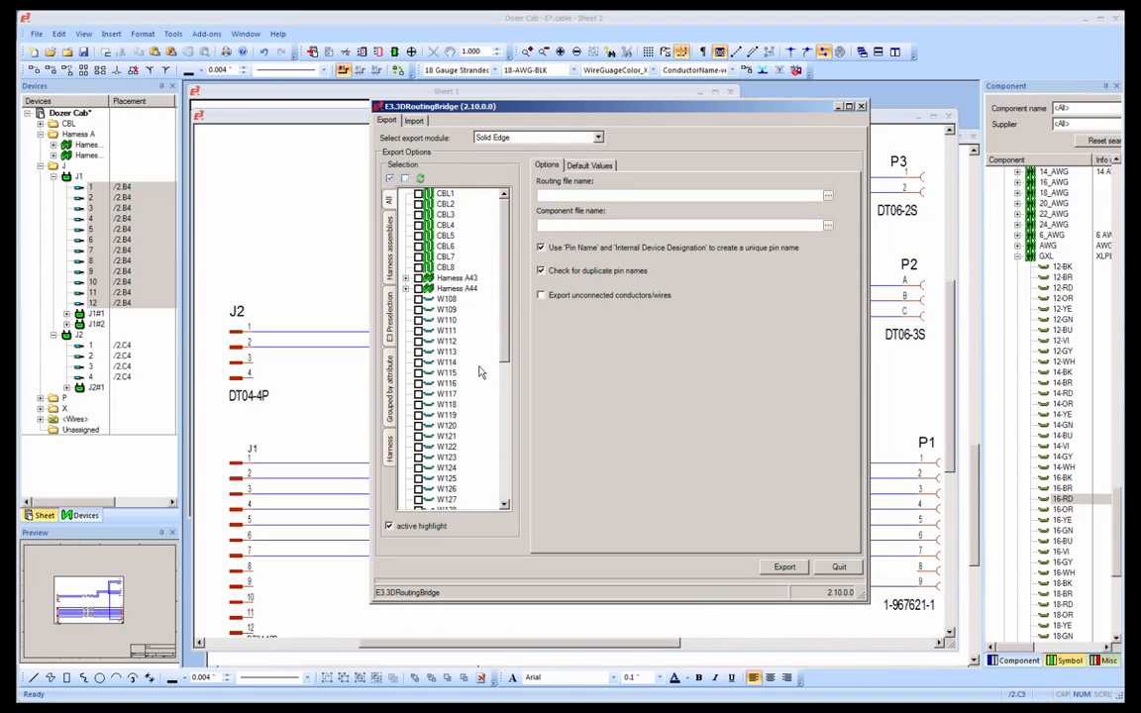
{"action": "left_click_drag", "start_coordinate": [507, 316], "coordinate": [505, 483]}
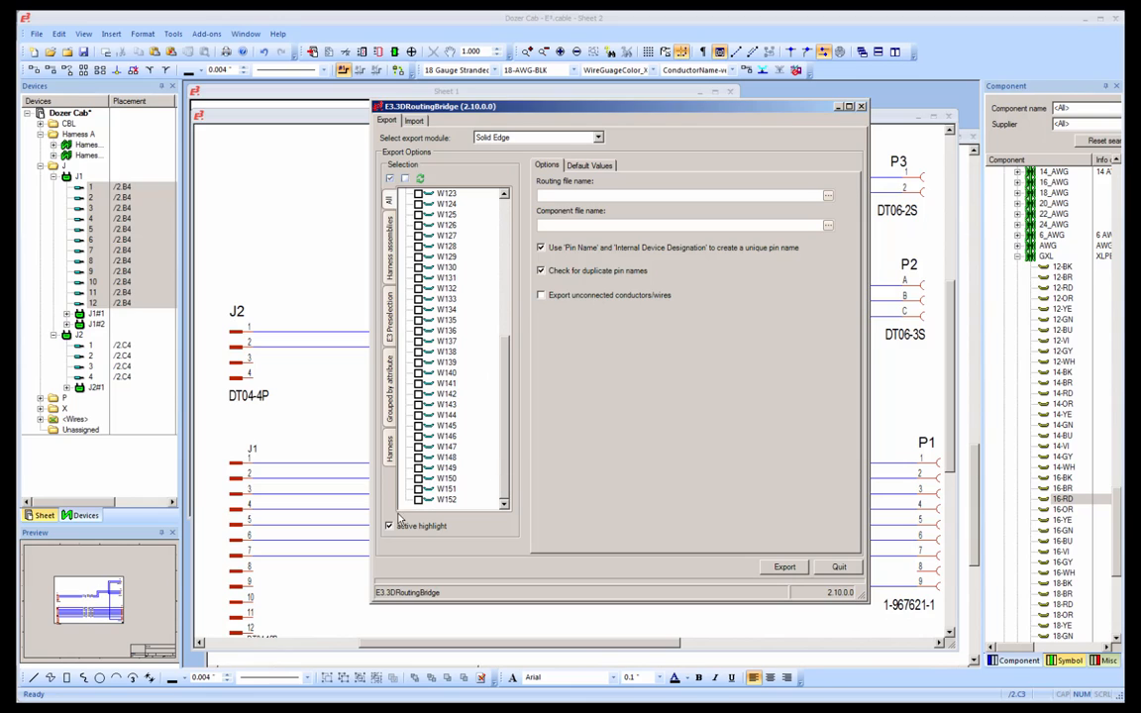
{"action": "left_click", "coordinate": [418, 499]}
{"action": "left_click", "coordinate": [418, 478]}
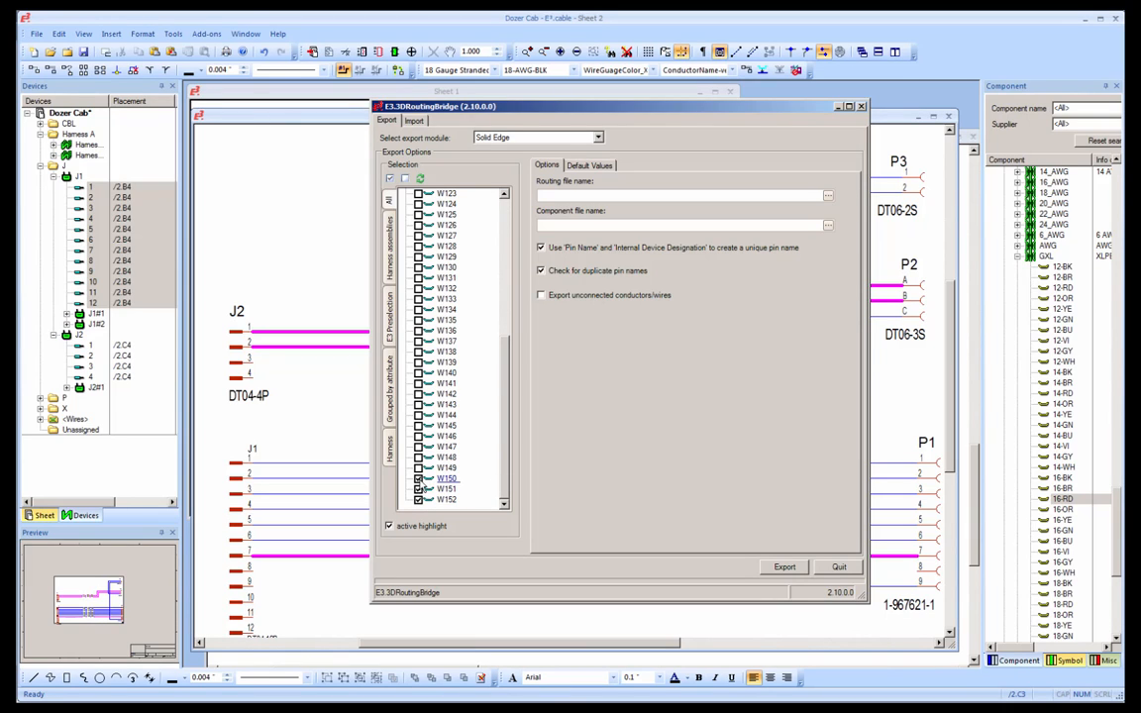
{"action": "left_click", "coordinate": [418, 488]}
{"action": "left_click", "coordinate": [418, 467]}
{"action": "left_click", "coordinate": [418, 447]}
{"action": "left_click", "coordinate": [417, 436]}
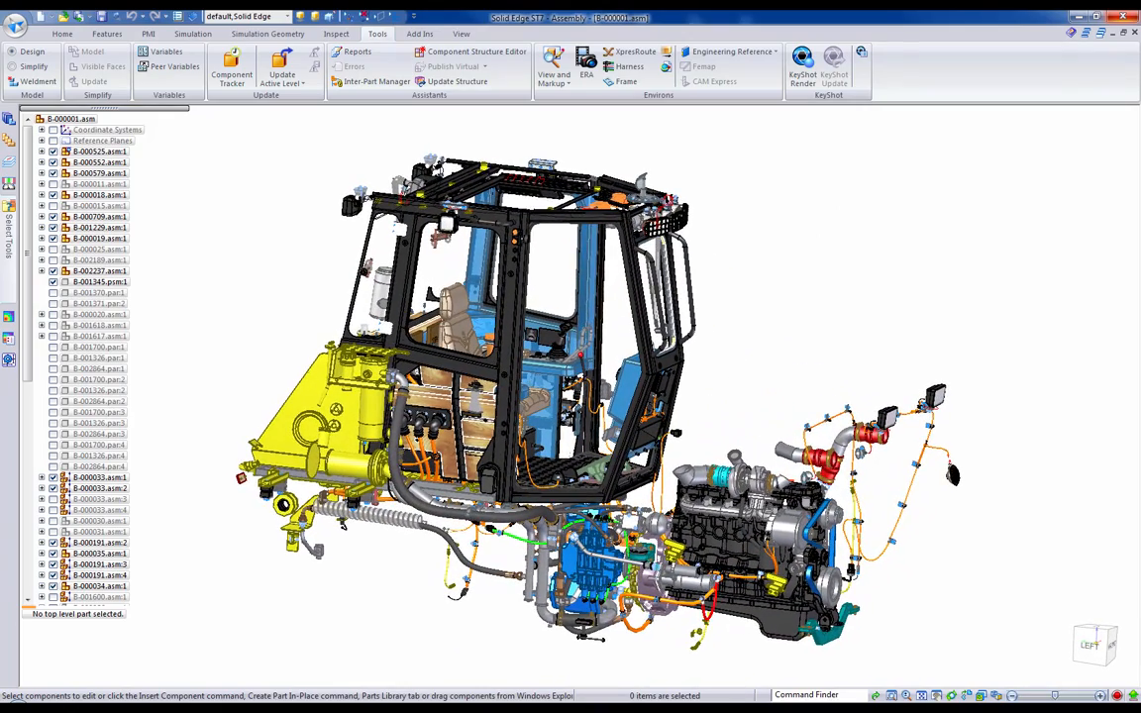
- Show the Stripped Cab configuration and pan up to the cab roof
{"action": "left_click", "coordinate": [286, 17]}
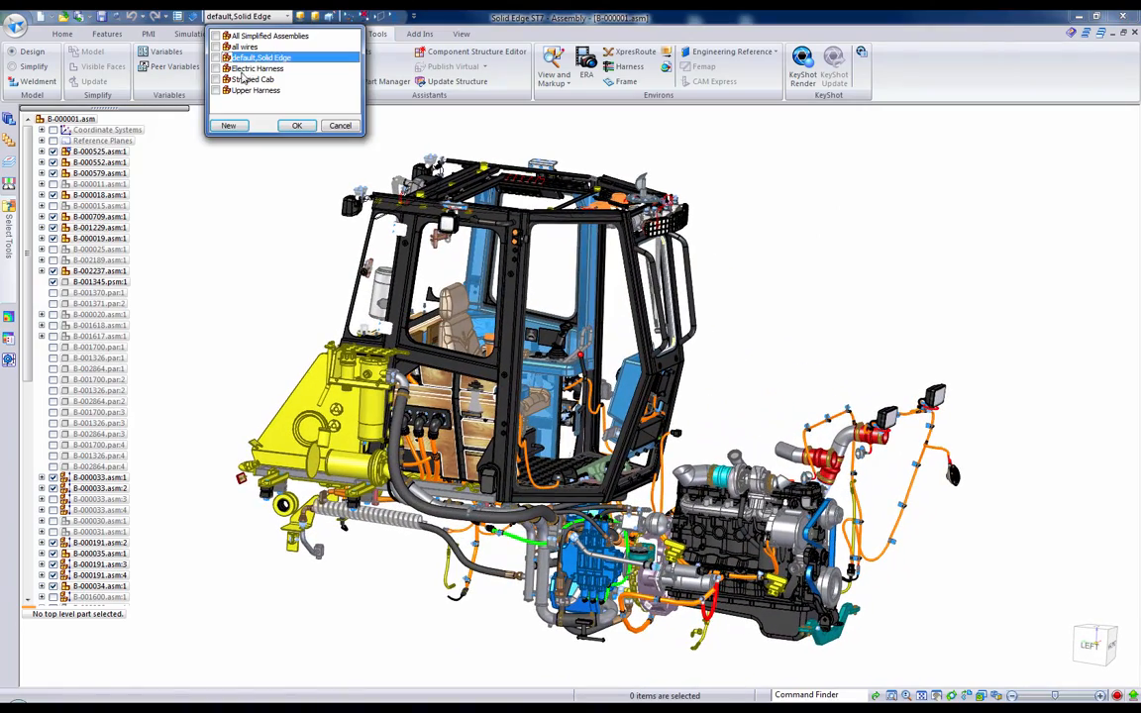
{"action": "left_click", "coordinate": [253, 79]}
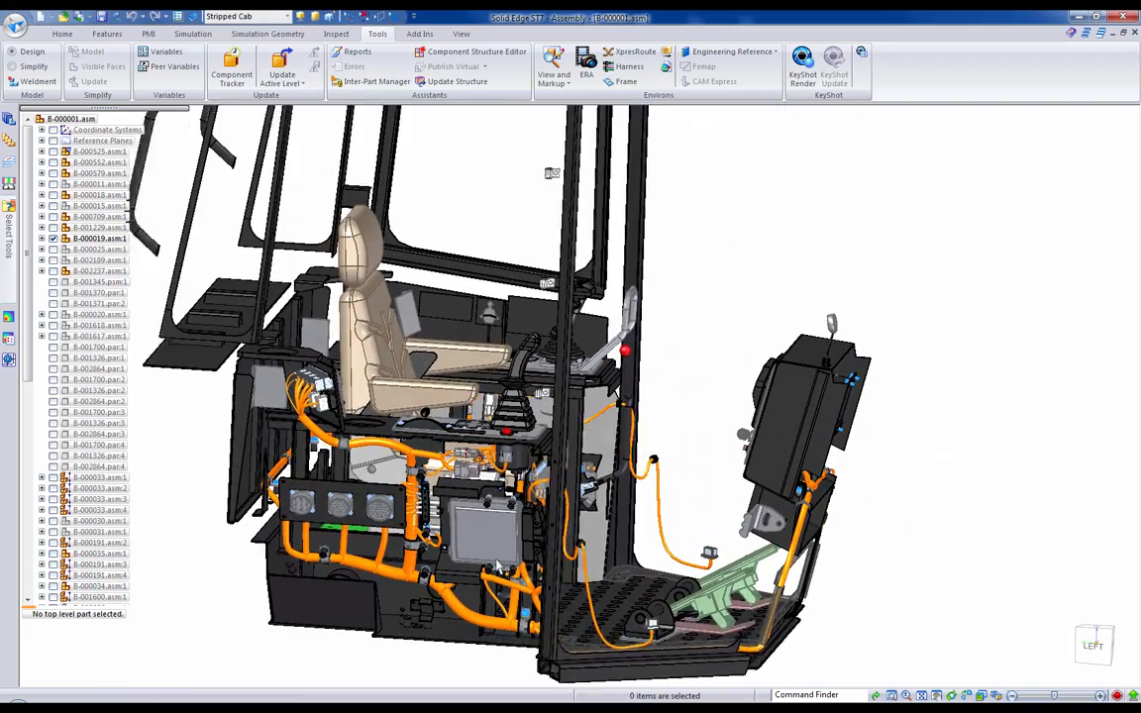
{"action": "middle_click_drag", "start_coordinate": [555, 178], "coordinate": [567, 396], "text": "shift"}
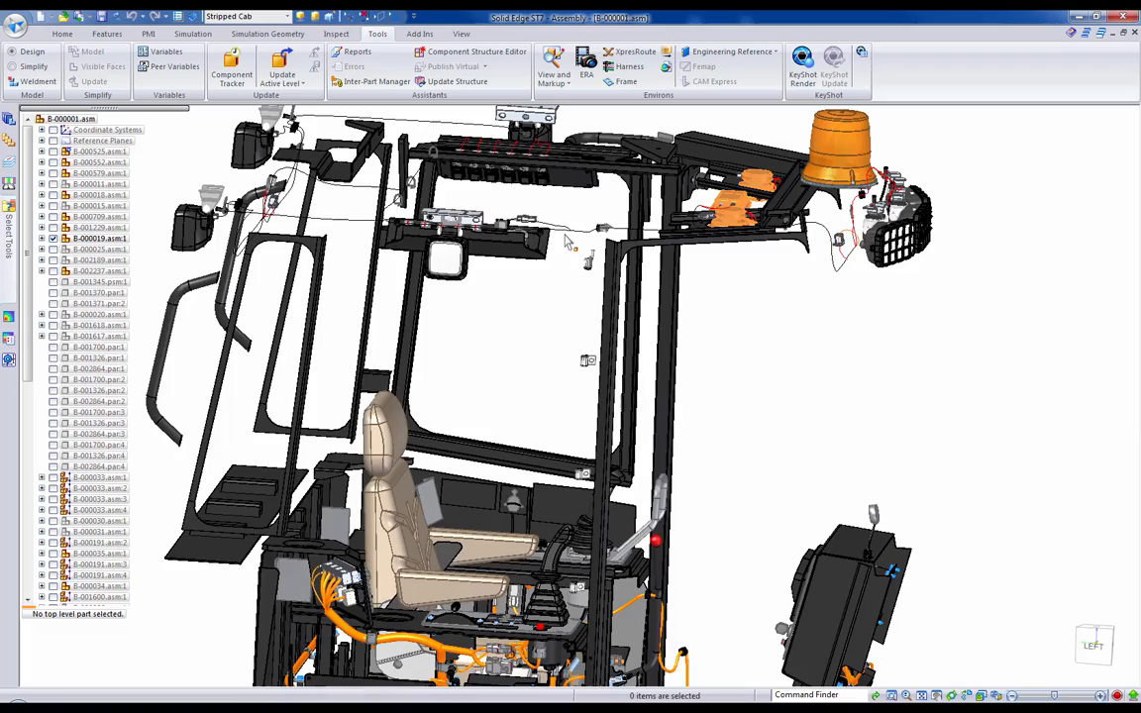
{"action": "scroll", "coordinate": [567, 241], "scroll_direction": "down", "scroll_amount": 3}
- Apply the Upper Harness configuration so only harness parts remain shown
{"action": "left_click", "coordinate": [252, 16]}
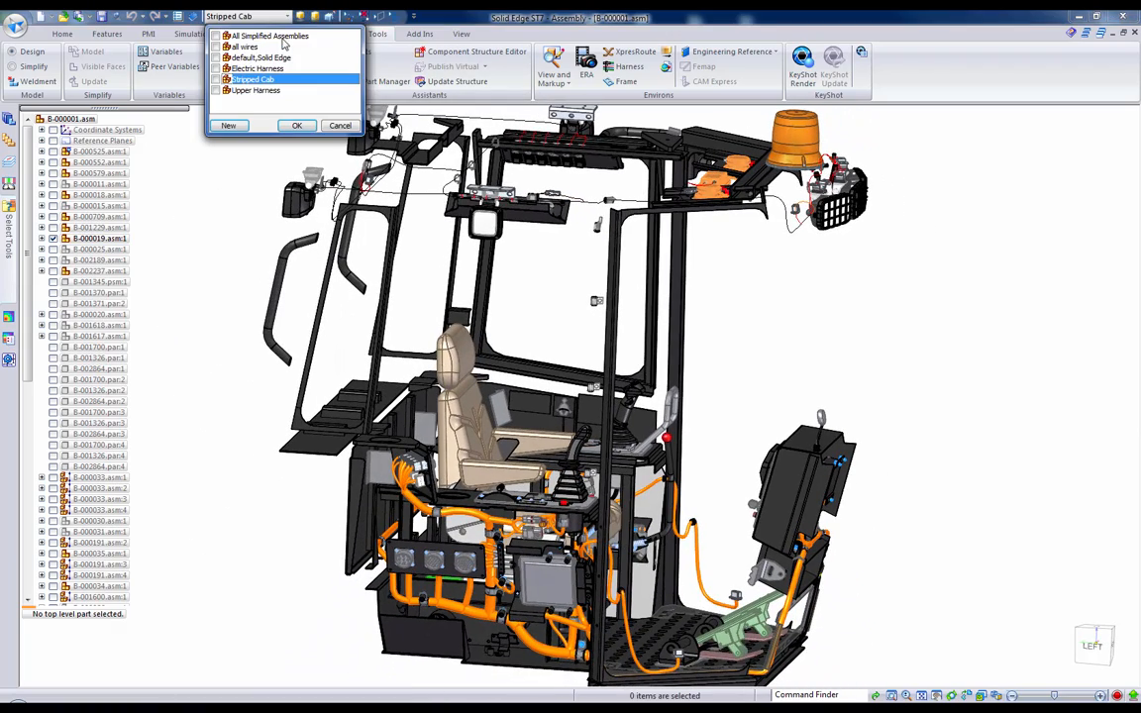
{"action": "left_click", "coordinate": [255, 90]}
{"action": "left_click", "coordinate": [297, 125]}
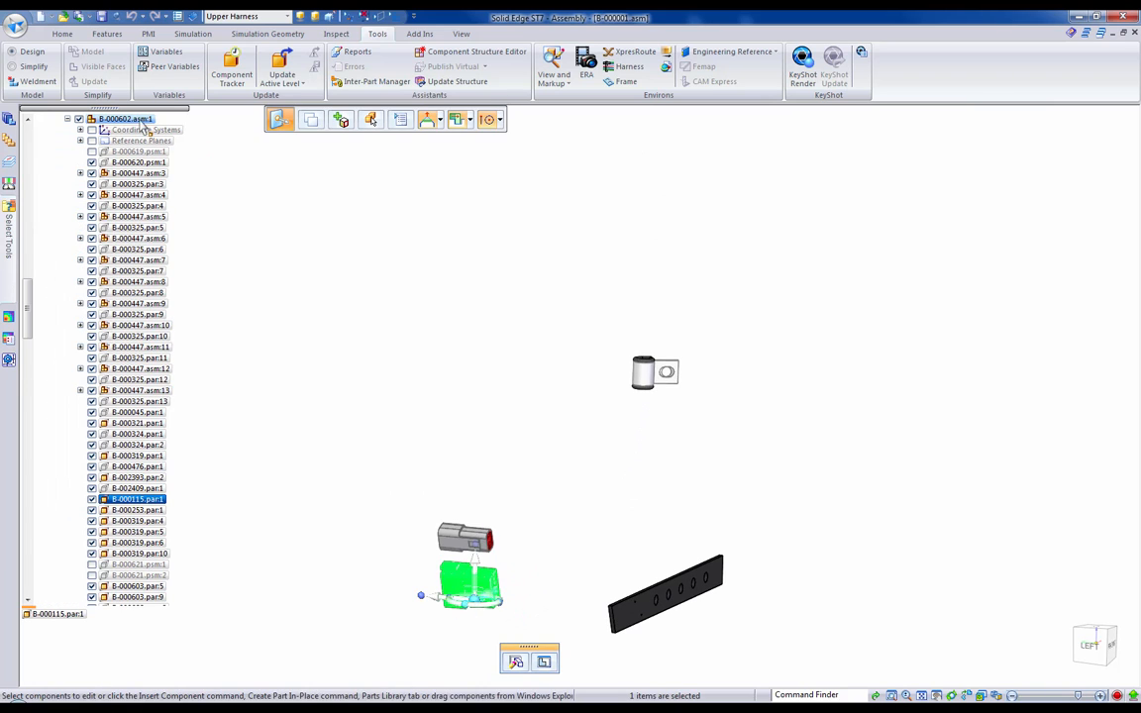
- Edit B-000602.asm in place and enter the Harness Design environment
{"action": "double_click", "coordinate": [129, 119]}
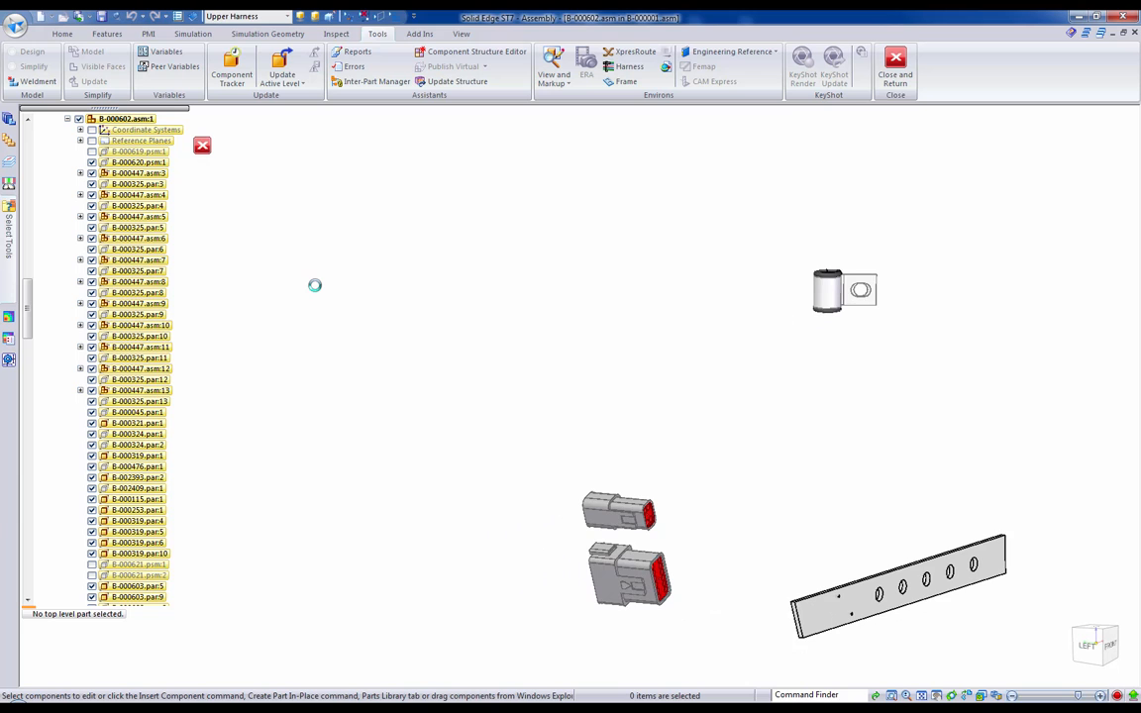
{"action": "left_click", "coordinate": [629, 67]}
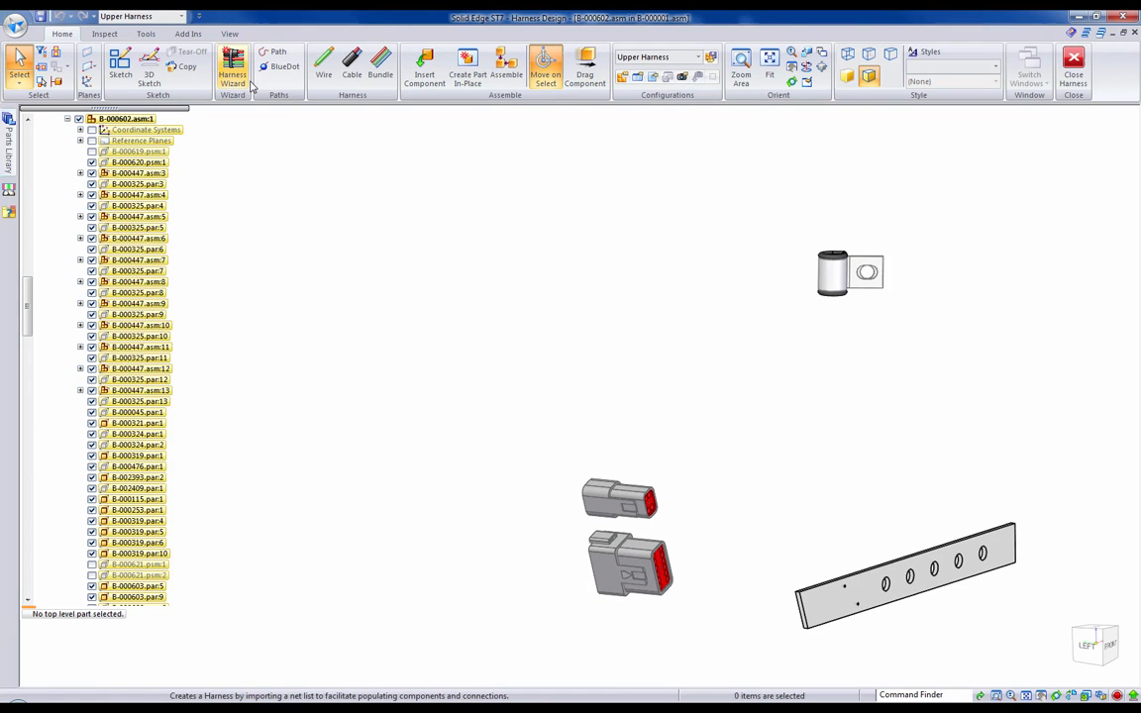
- Start the Harness Wizard in Zuken E3.series format with SE Upper Harness_CMP-A.xml as component document
{"action": "left_click", "coordinate": [233, 70]}
{"action": "left_click", "coordinate": [258, 284]}
{"action": "left_click", "coordinate": [210, 324]}
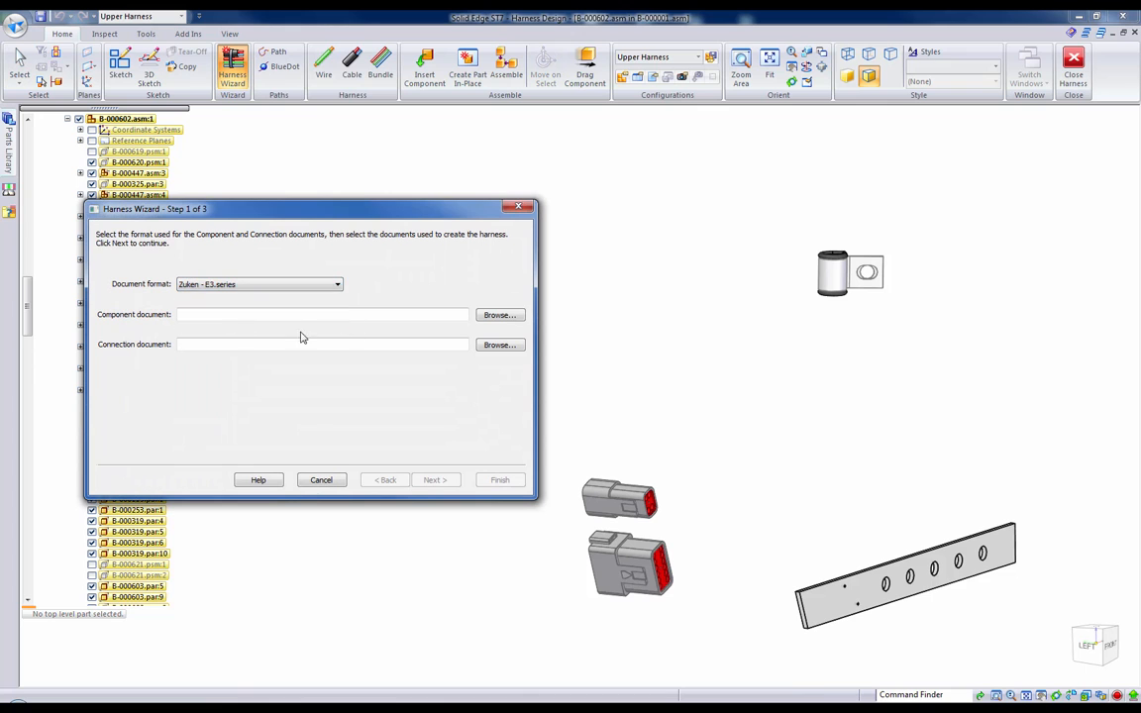
{"action": "left_click", "coordinate": [499, 315]}
{"action": "left_click", "coordinate": [342, 316]}
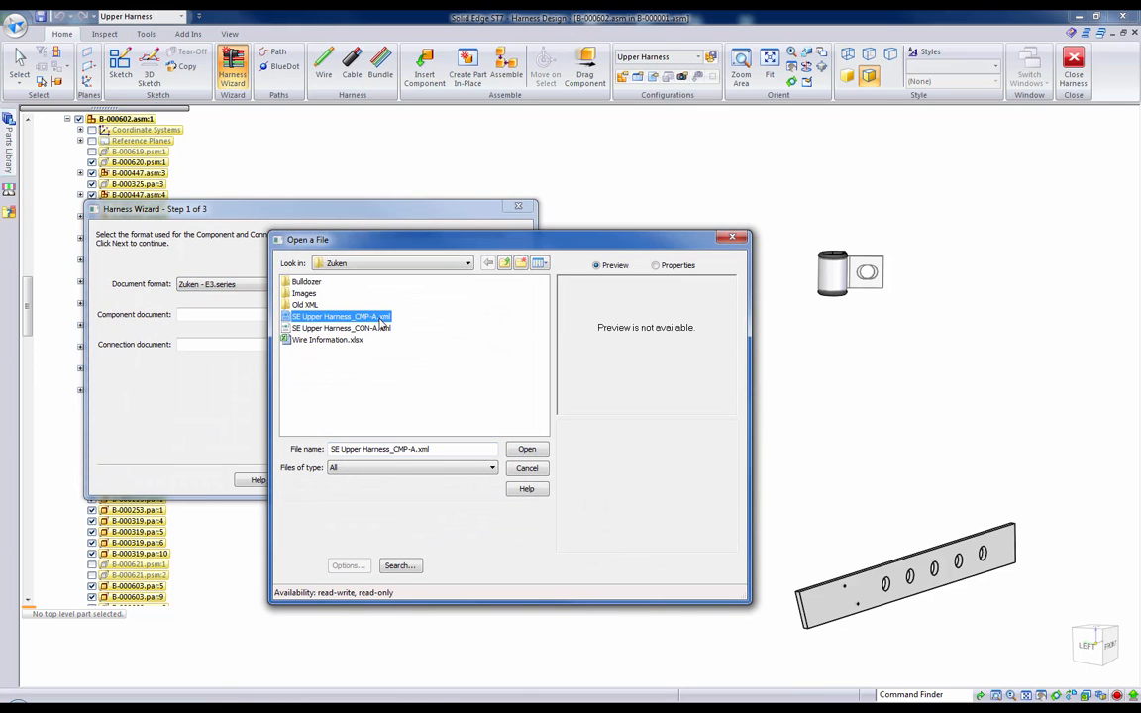
{"action": "left_click", "coordinate": [527, 448]}
- Load SE Upper Harness_CON-A.xml as the connection document and advance to component mapping
{"action": "left_click", "coordinate": [512, 344]}
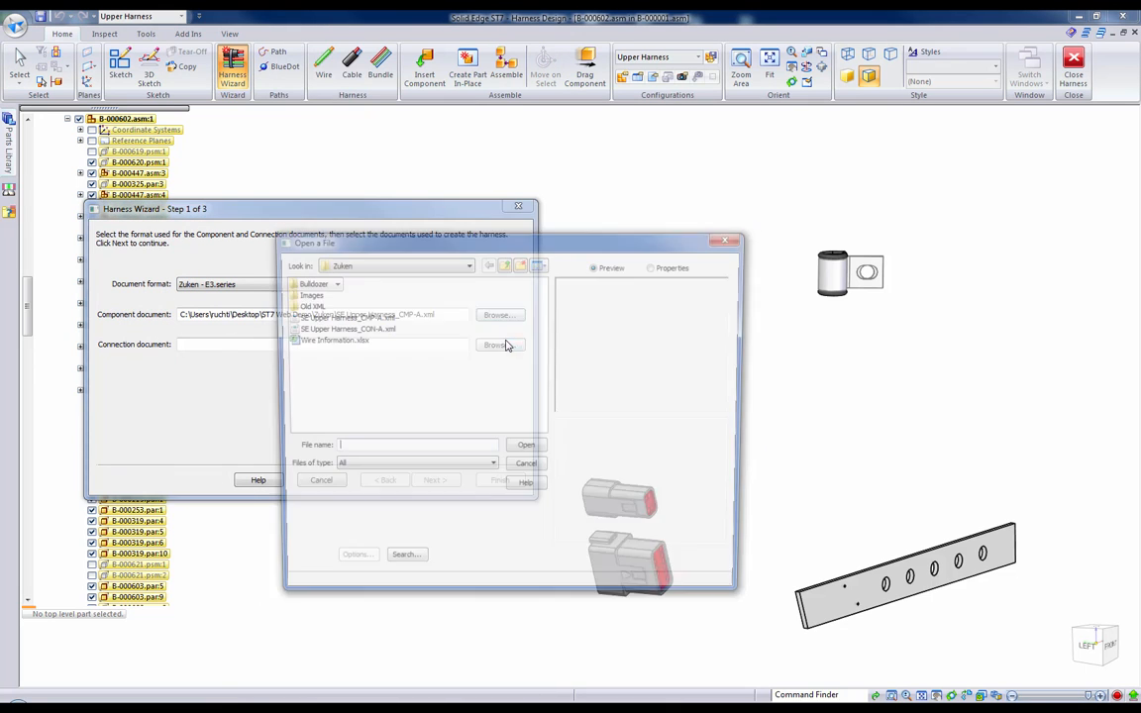
{"action": "left_click", "coordinate": [342, 328]}
{"action": "left_click", "coordinate": [527, 449]}
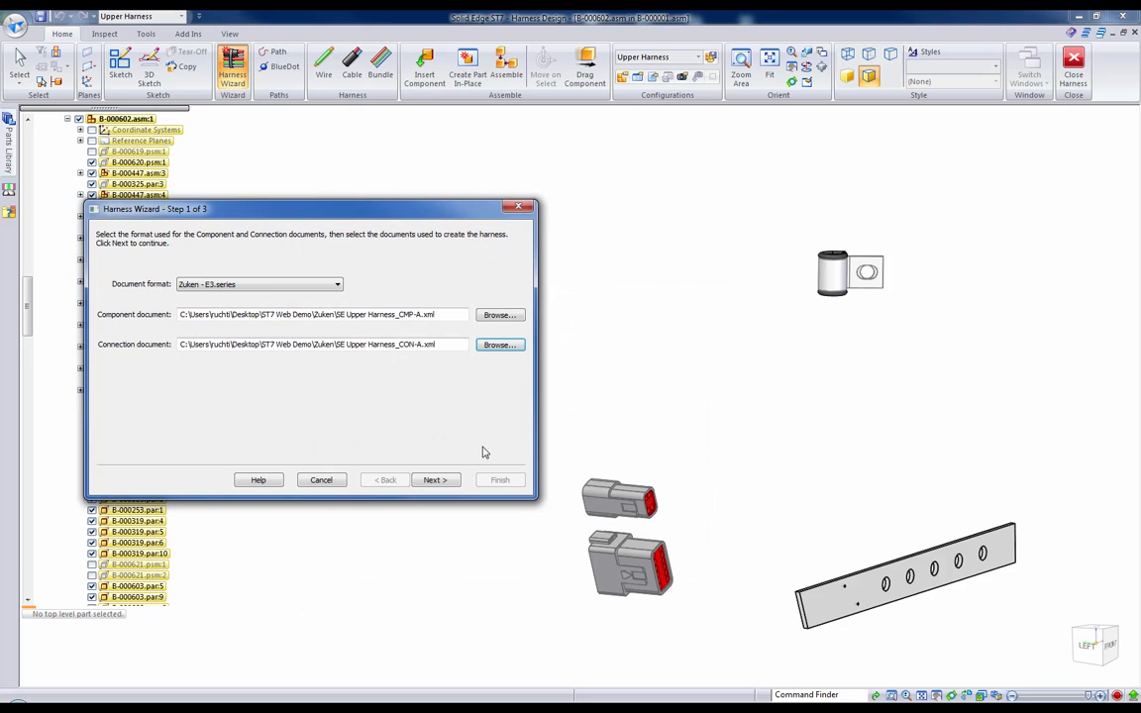
{"action": "left_click", "coordinate": [435, 481]}
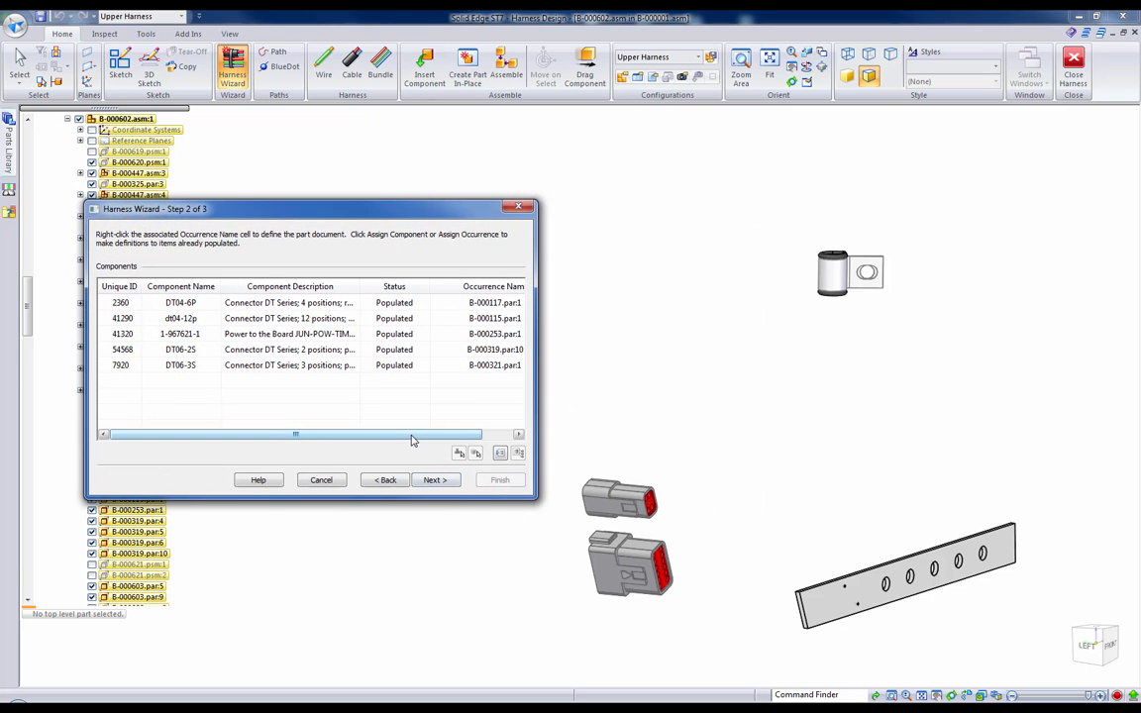
- Review the component and connection mapping steps and finish importing the wires
{"action": "mouse_move", "coordinate": [418, 435]}
{"action": "left_mouse_down"}
{"action": "mouse_move", "coordinate": [466, 435]}
{"action": "mouse_move", "coordinate": [416, 436]}
{"action": "left_mouse_up"}
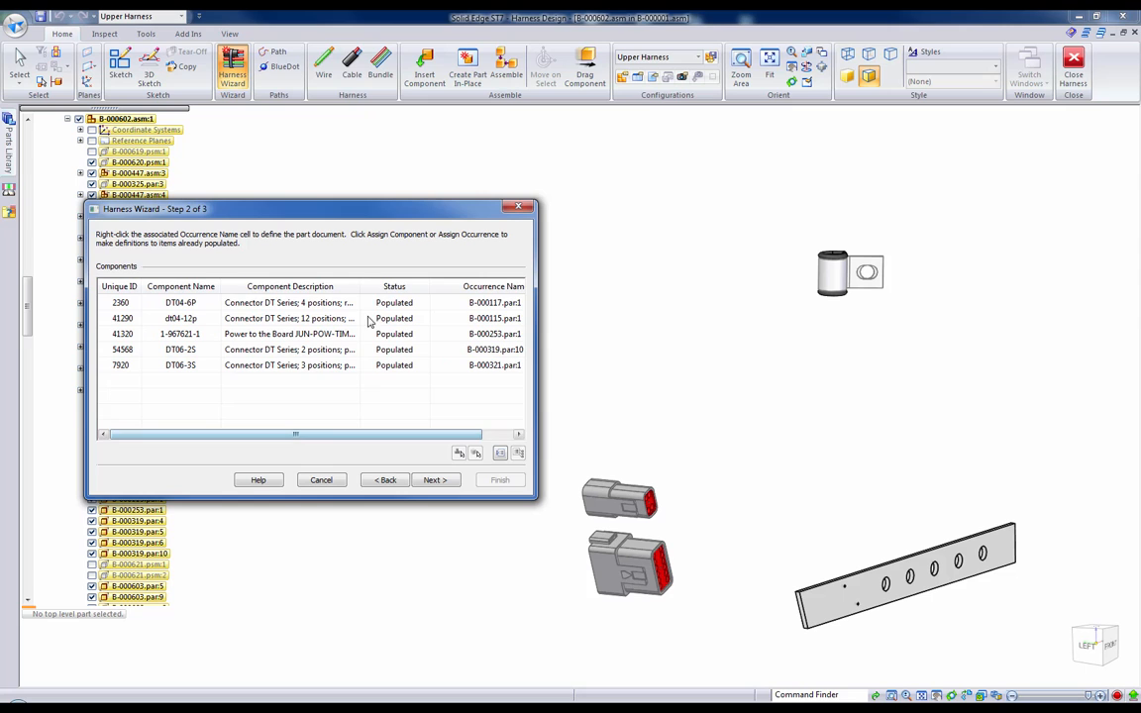
{"action": "left_click_drag", "start_coordinate": [359, 286], "coordinate": [420, 286]}
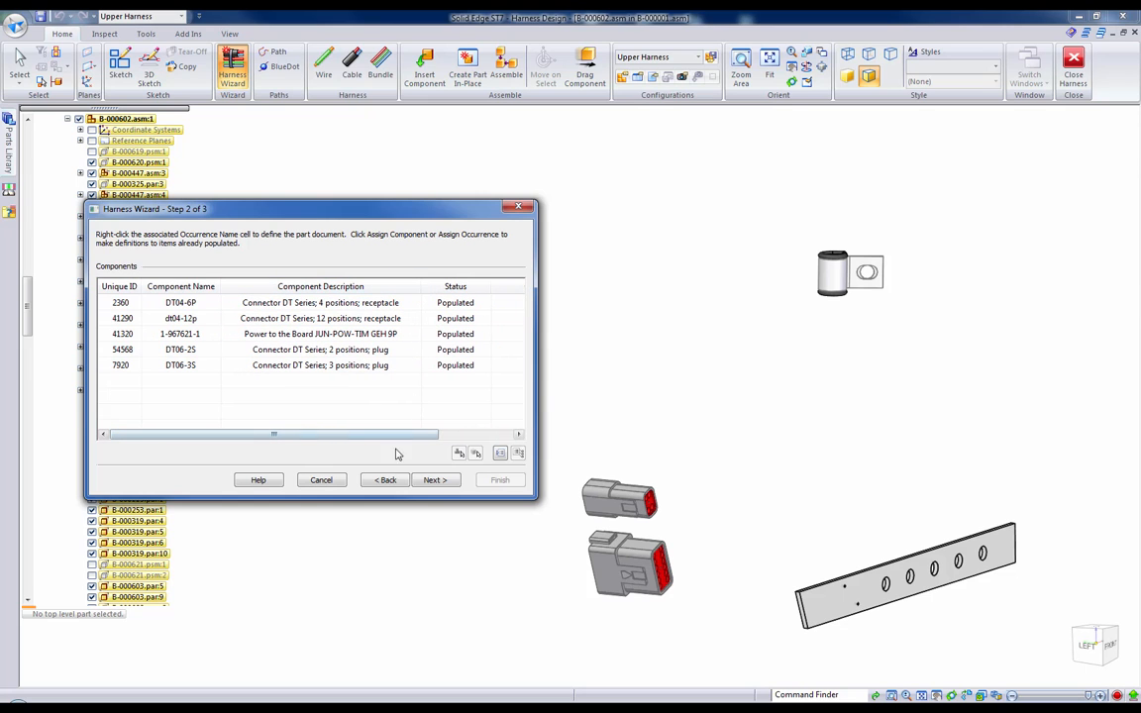
{"action": "left_click", "coordinate": [436, 481]}
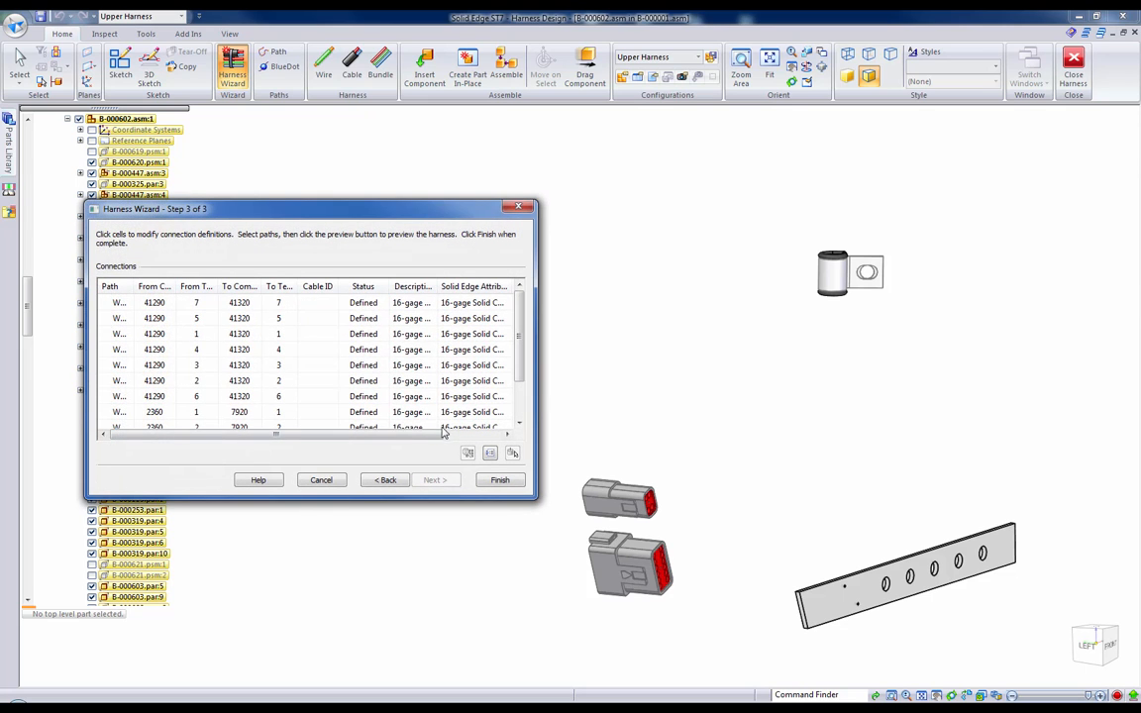
{"action": "left_click_drag", "start_coordinate": [278, 436], "coordinate": [429, 436]}
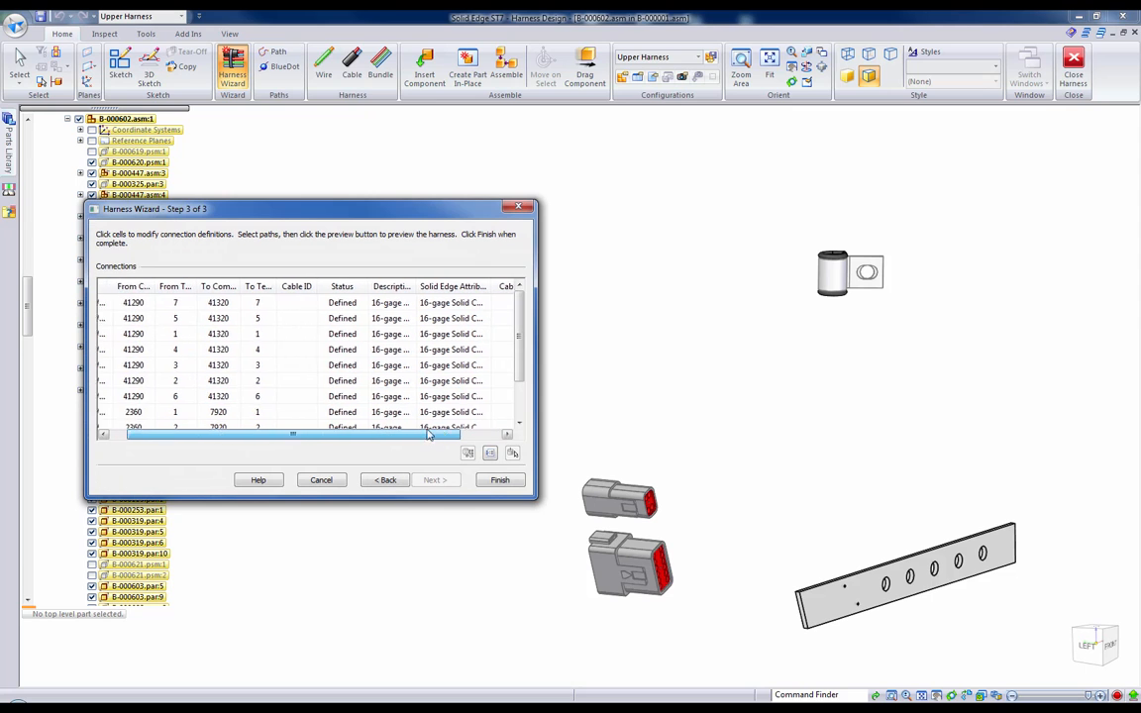
{"action": "scroll", "coordinate": [388, 384], "scroll_direction": "down", "scroll_amount": 3}
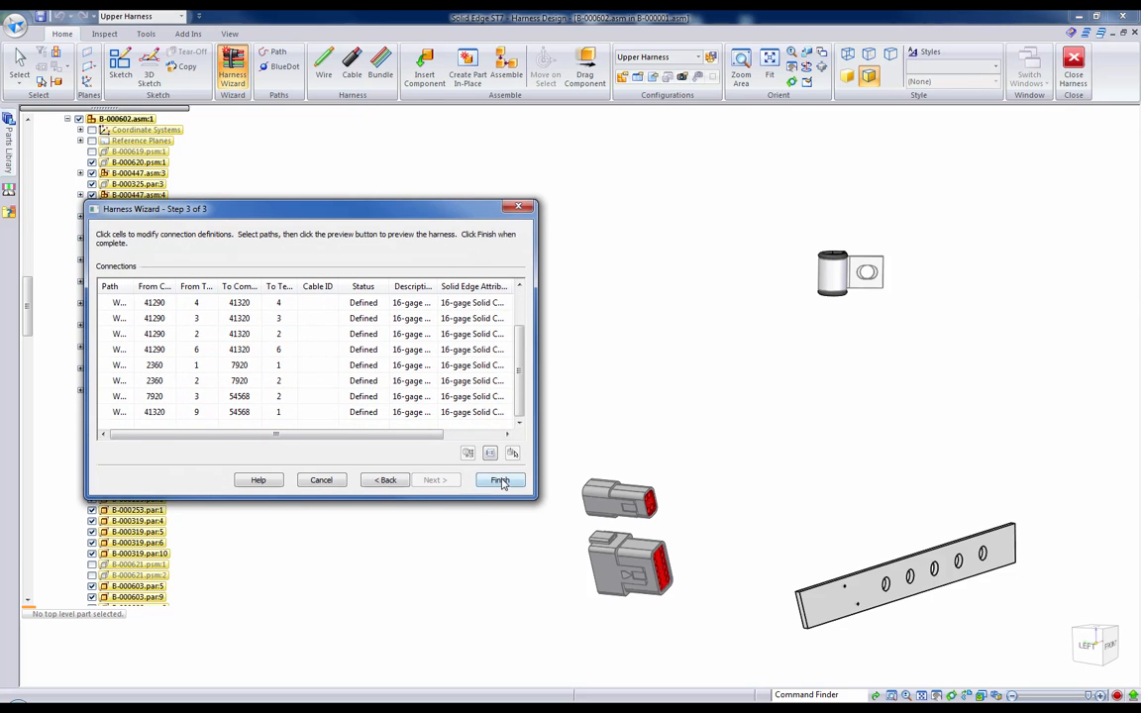
{"action": "left_click", "coordinate": [500, 481]}
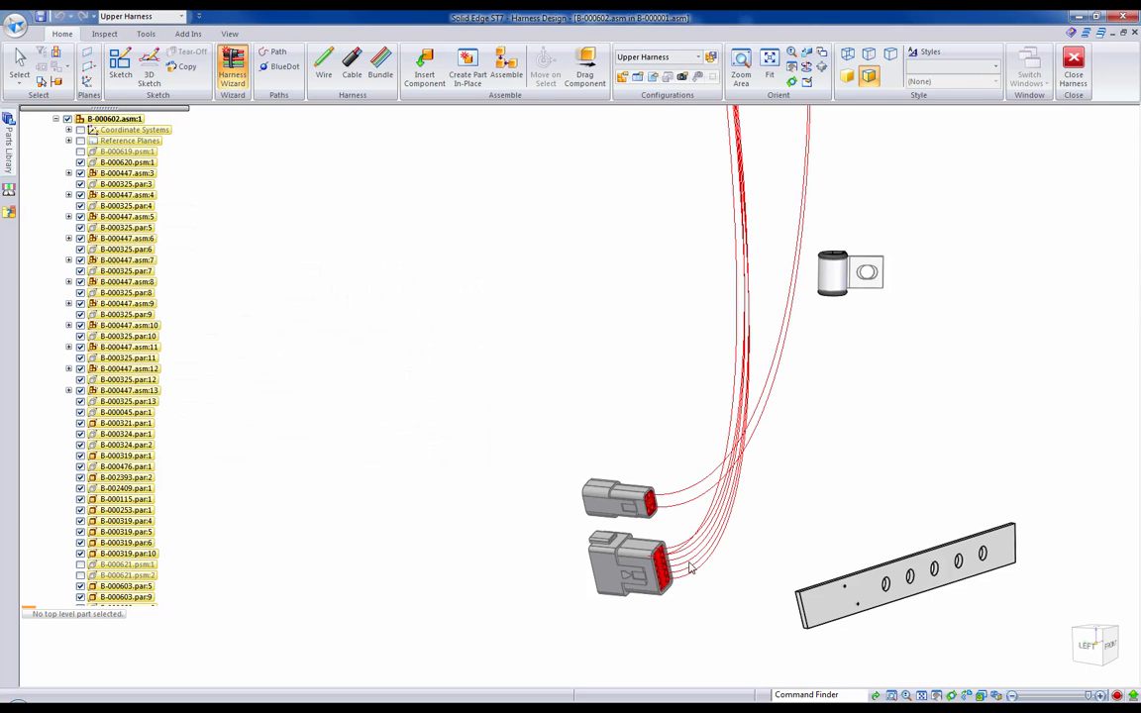
{"action": "scroll", "coordinate": [690, 566], "scroll_direction": "down", "scroll_amount": 3}
{"action": "scroll", "coordinate": [703, 567], "scroll_direction": "down", "scroll_amount": 3}
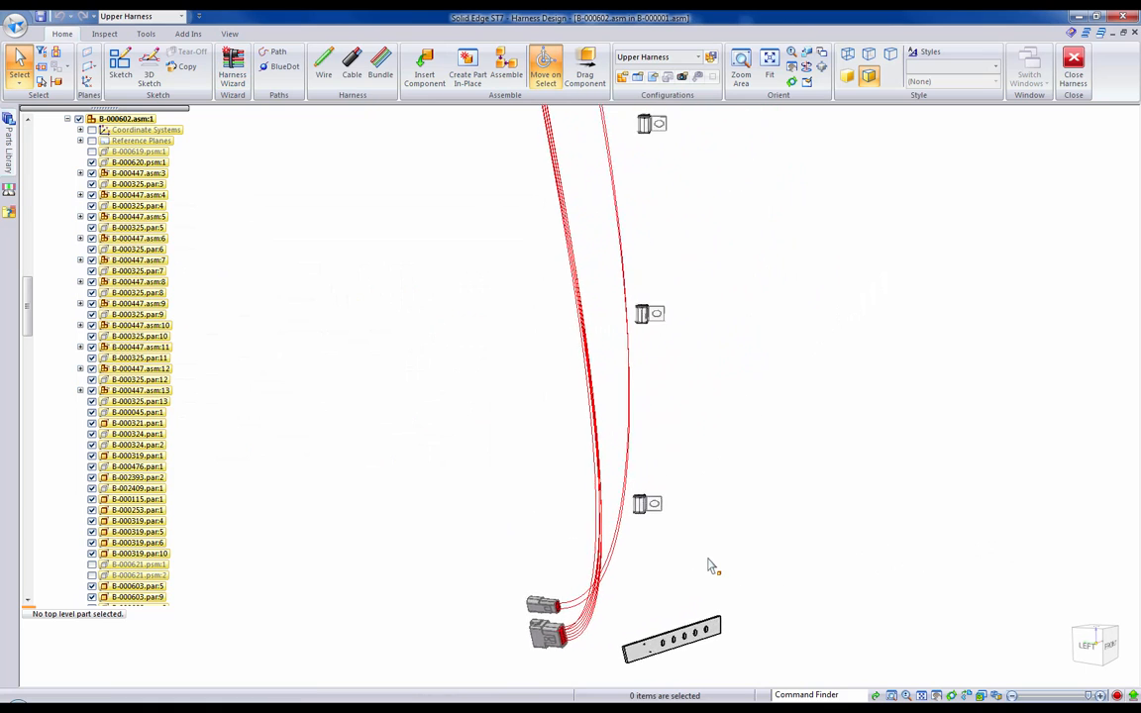
{"action": "scroll", "coordinate": [711, 565], "scroll_direction": "down", "scroll_amount": 2}
{"action": "scroll", "coordinate": [711, 565], "scroll_direction": "down", "scroll_amount": 2}
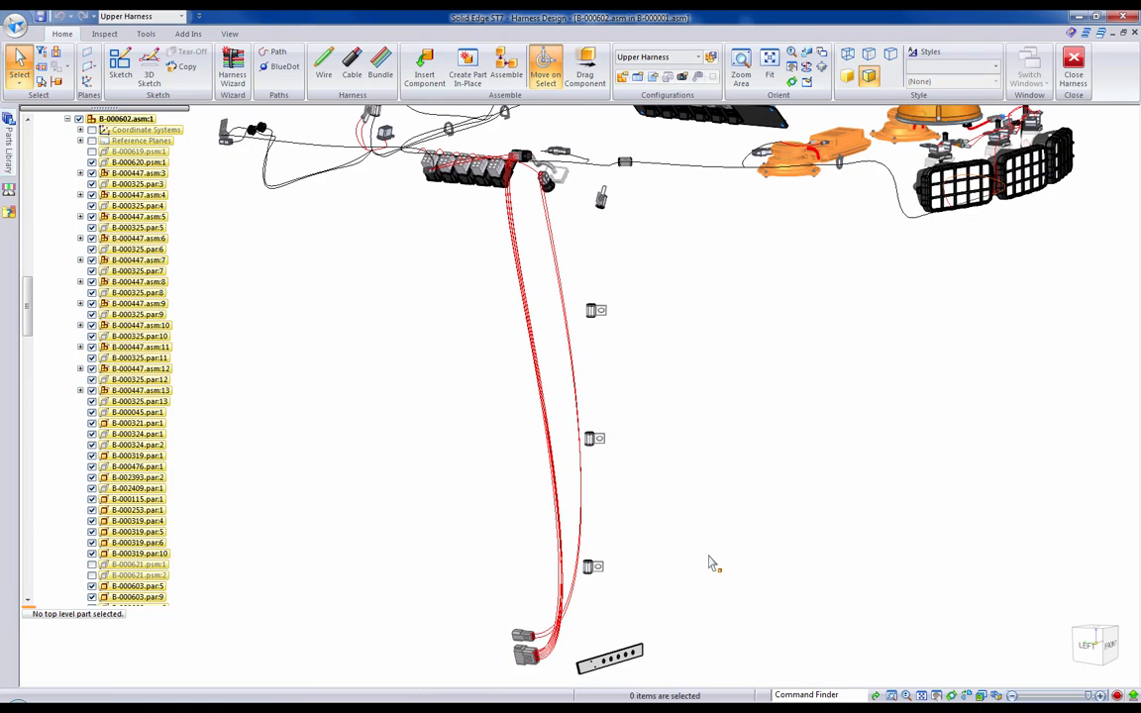
- Begin a keypoint-based routing path and orient the view toward the clips
{"action": "left_click", "coordinate": [275, 51]}
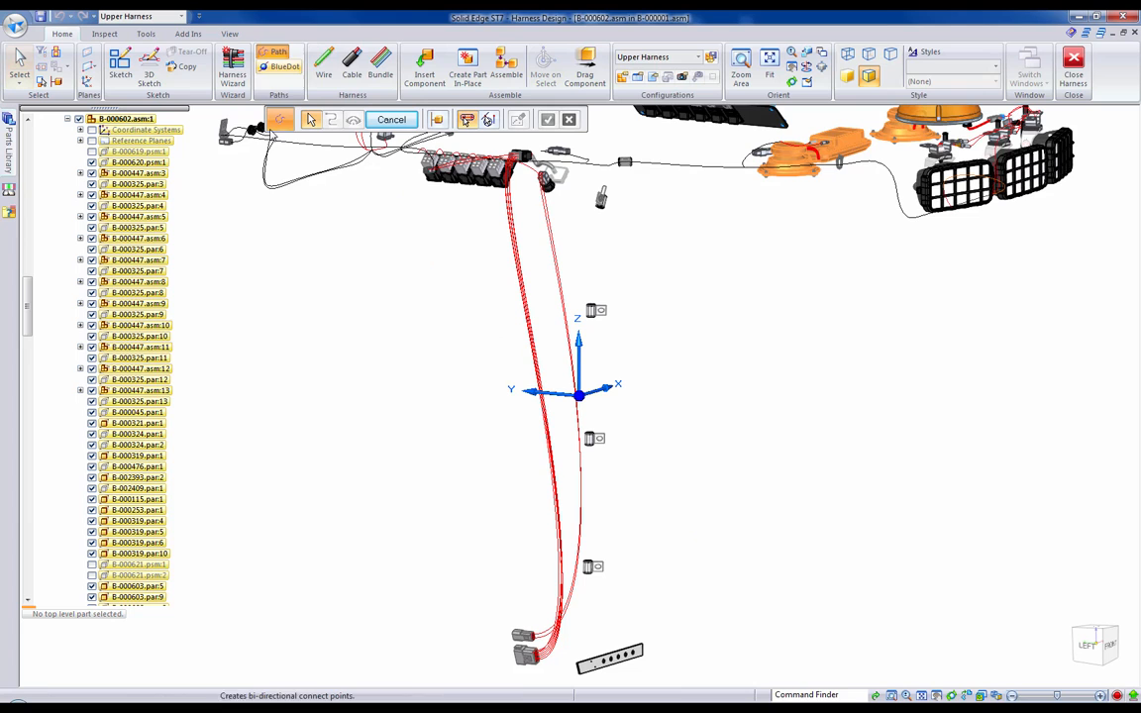
{"action": "left_click", "coordinate": [487, 121]}
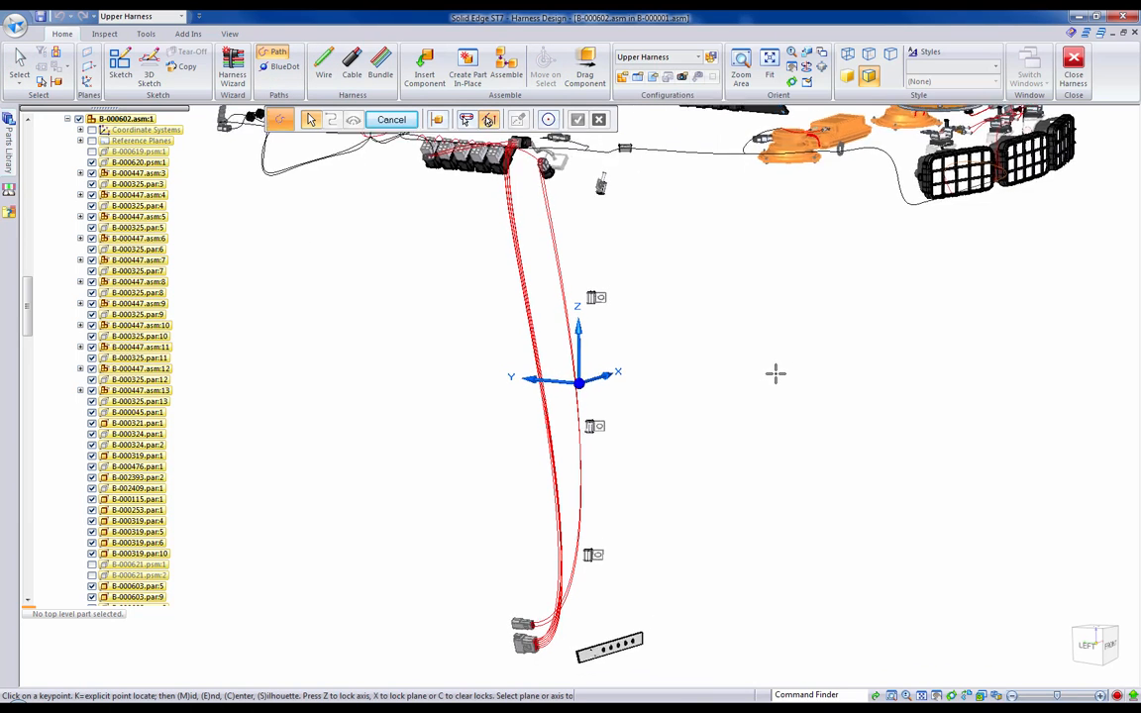
{"action": "scroll", "coordinate": [778, 377], "scroll_direction": "up", "scroll_amount": 3}
{"action": "scroll", "coordinate": [777, 376], "scroll_direction": "up", "scroll_amount": 2}
{"action": "scroll", "coordinate": [777, 376], "scroll_direction": "up", "scroll_amount": 2}
{"action": "scroll", "coordinate": [777, 376], "scroll_direction": "up", "scroll_amount": 2}
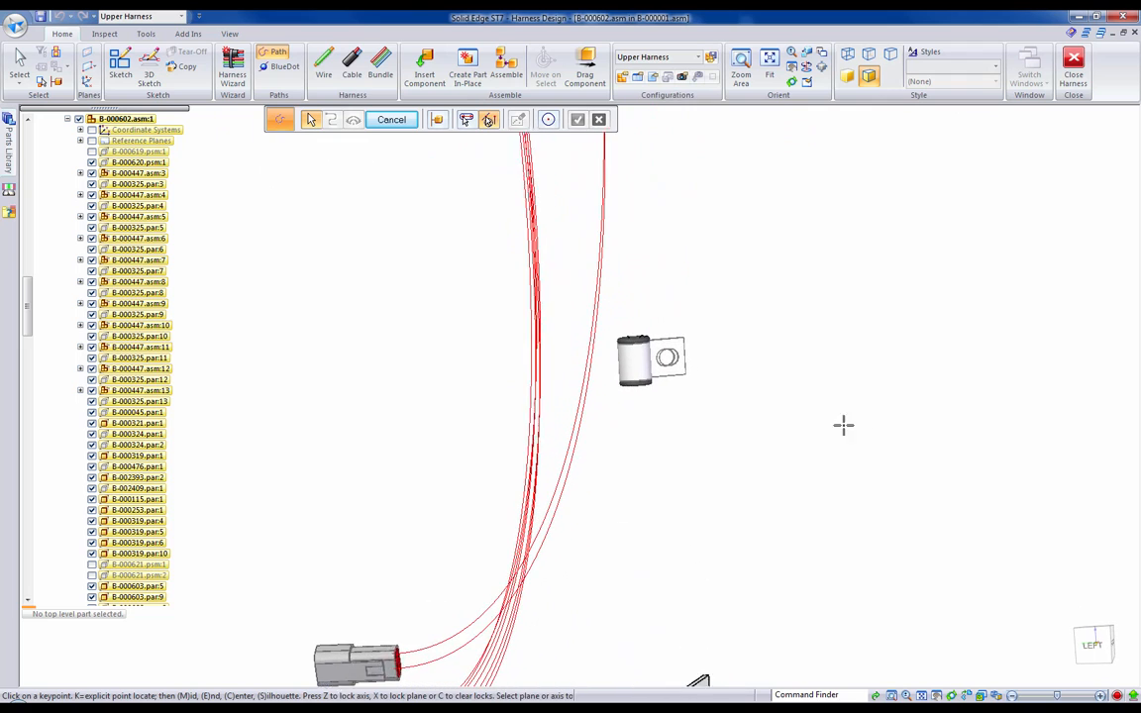
{"action": "scroll", "coordinate": [777, 377], "scroll_direction": "up", "scroll_amount": 1}
{"action": "middle_click_drag", "start_coordinate": [619, 377], "coordinate": [619, 248]}
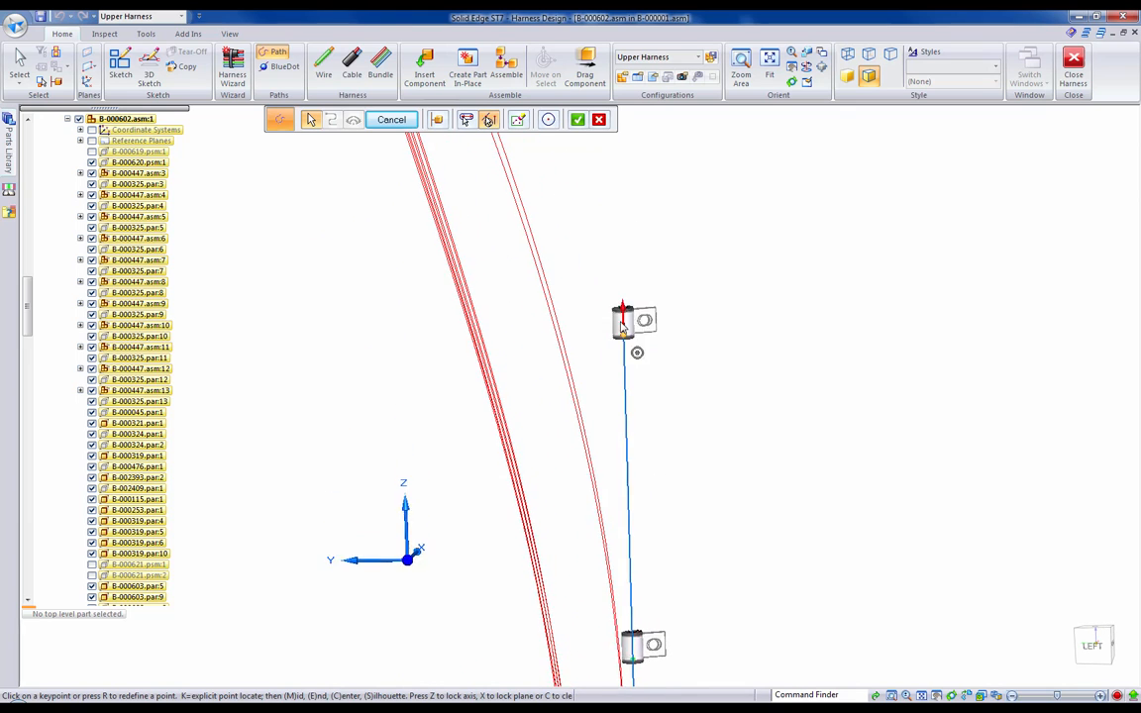
{"action": "middle_click_drag", "start_coordinate": [637, 317], "coordinate": [584, 341]}
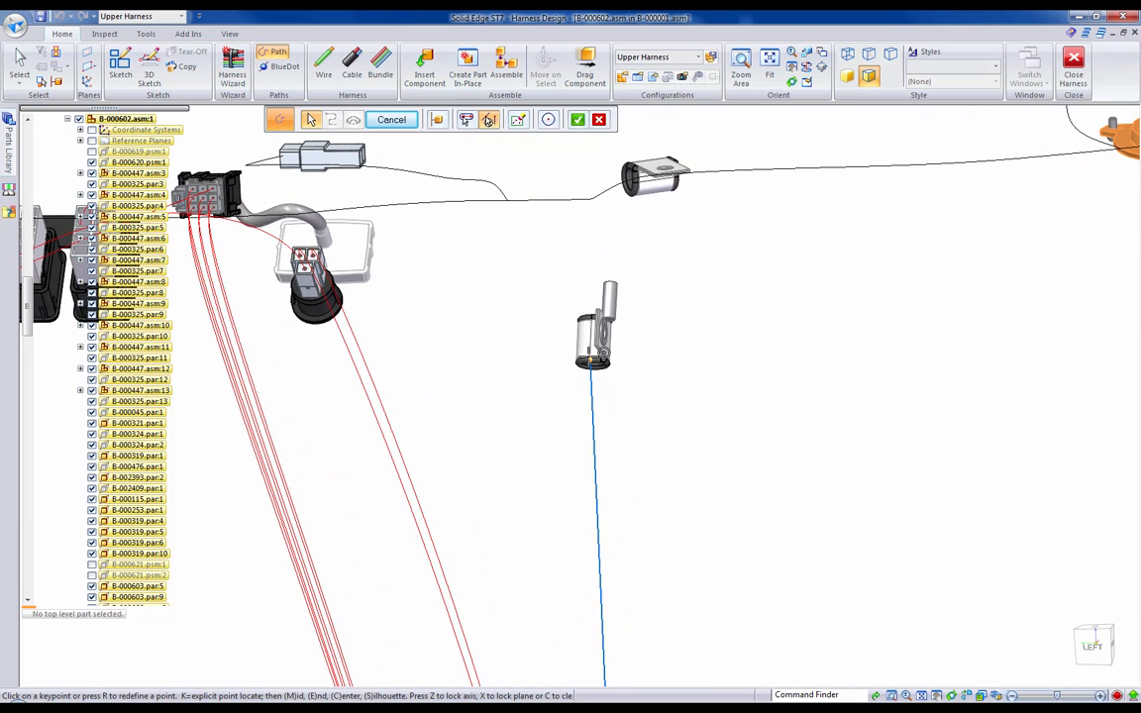
- Set the path through the top clip's keypoint and finish Path_12 down the clip column
{"action": "left_click", "coordinate": [594, 364]}
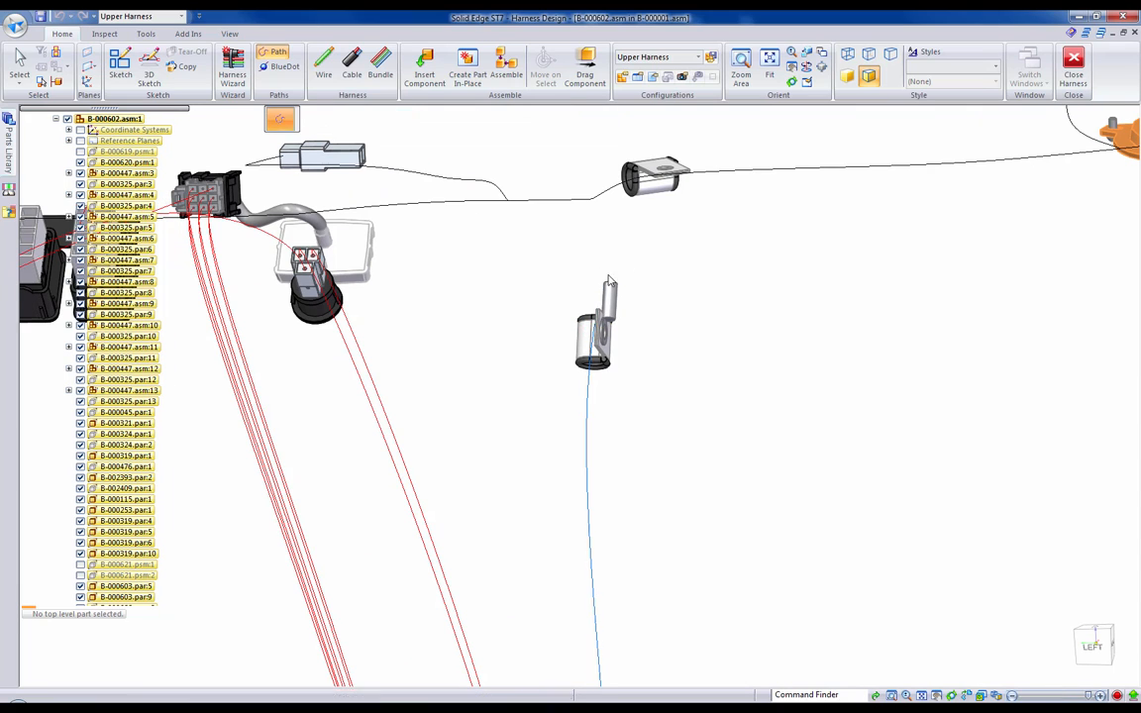
{"action": "left_click", "coordinate": [594, 292]}
{"action": "scroll", "coordinate": [728, 356], "scroll_direction": "down", "scroll_amount": 3}
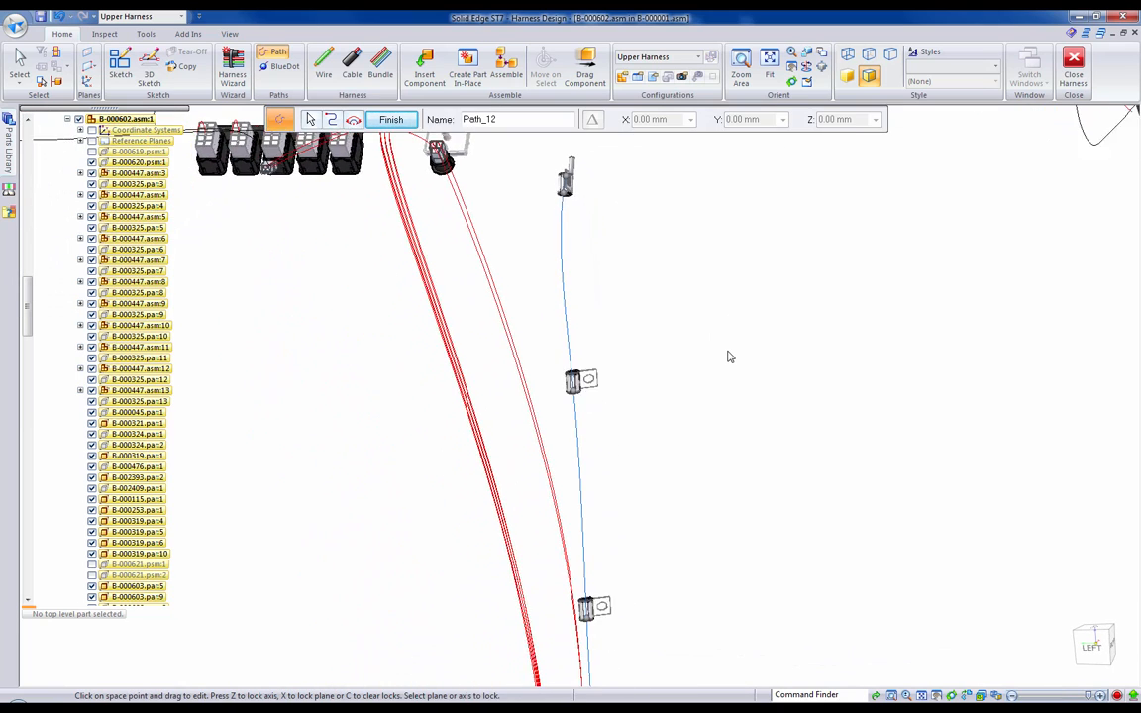
{"action": "right_click", "coordinate": [729, 356]}
{"action": "scroll", "coordinate": [733, 358], "scroll_direction": "down", "scroll_amount": 4}
- End path creation and start a bundle, accepting the wires and Path_12 as its route
{"action": "right_click", "coordinate": [736, 357]}
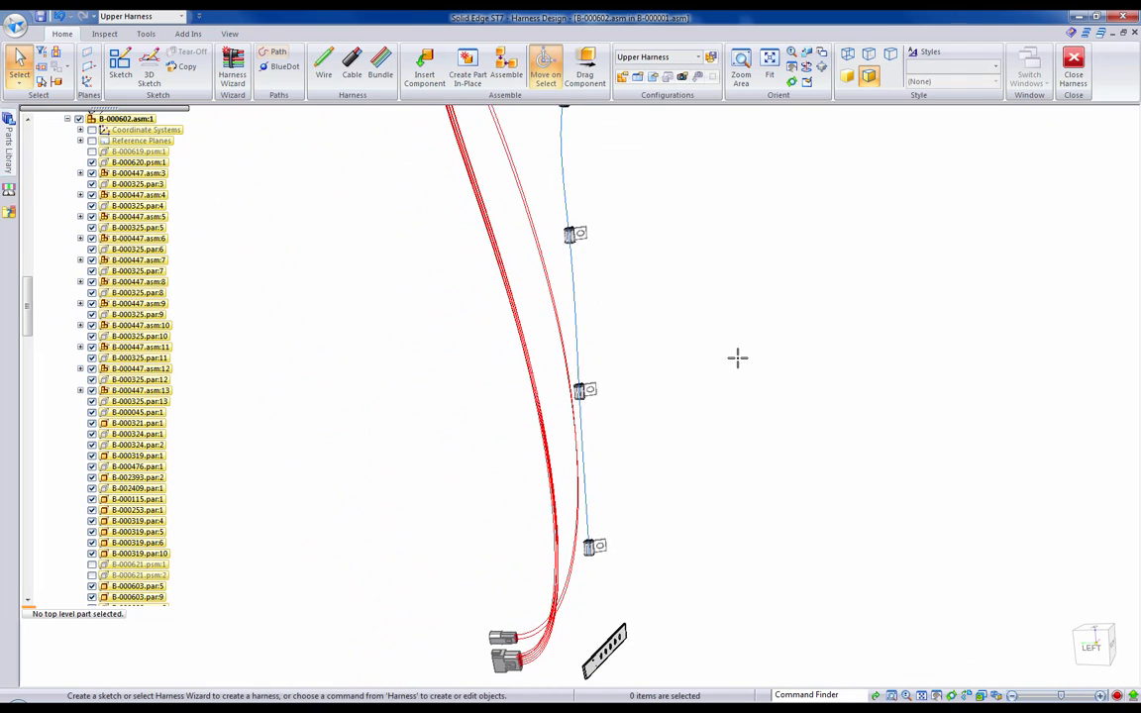
{"action": "scroll", "coordinate": [737, 357], "scroll_direction": "down", "scroll_amount": 5}
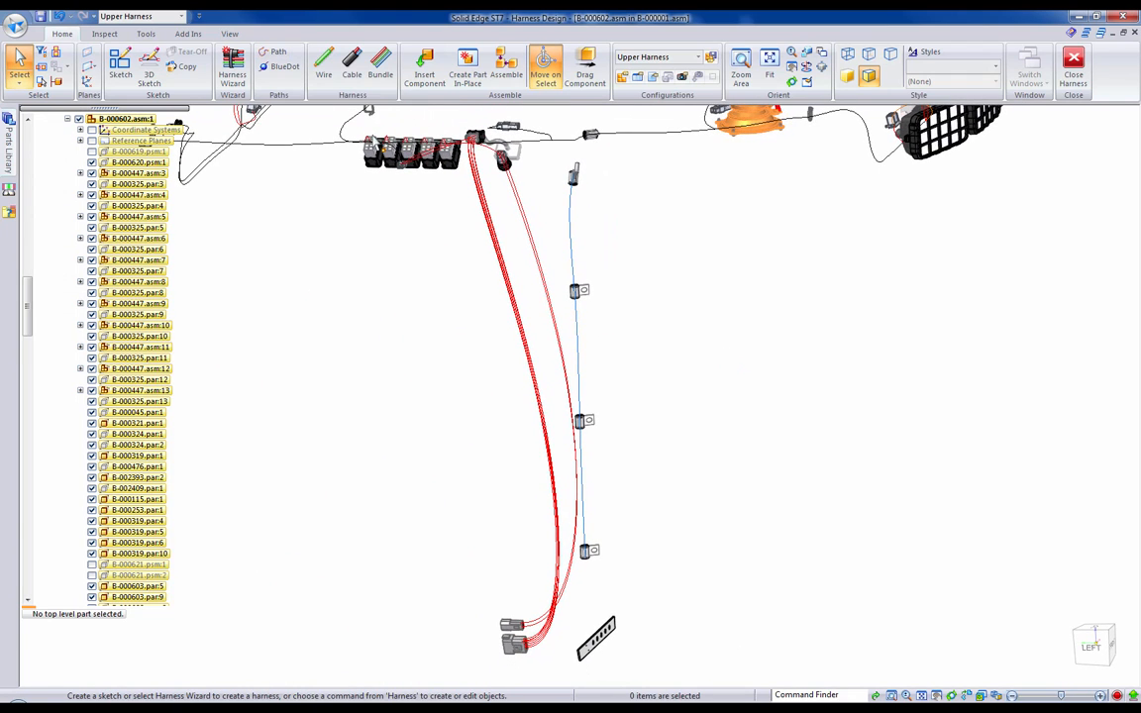
{"action": "left_click", "coordinate": [380, 64]}
{"action": "scroll", "coordinate": [366, 303], "scroll_direction": "up", "scroll_amount": 3}
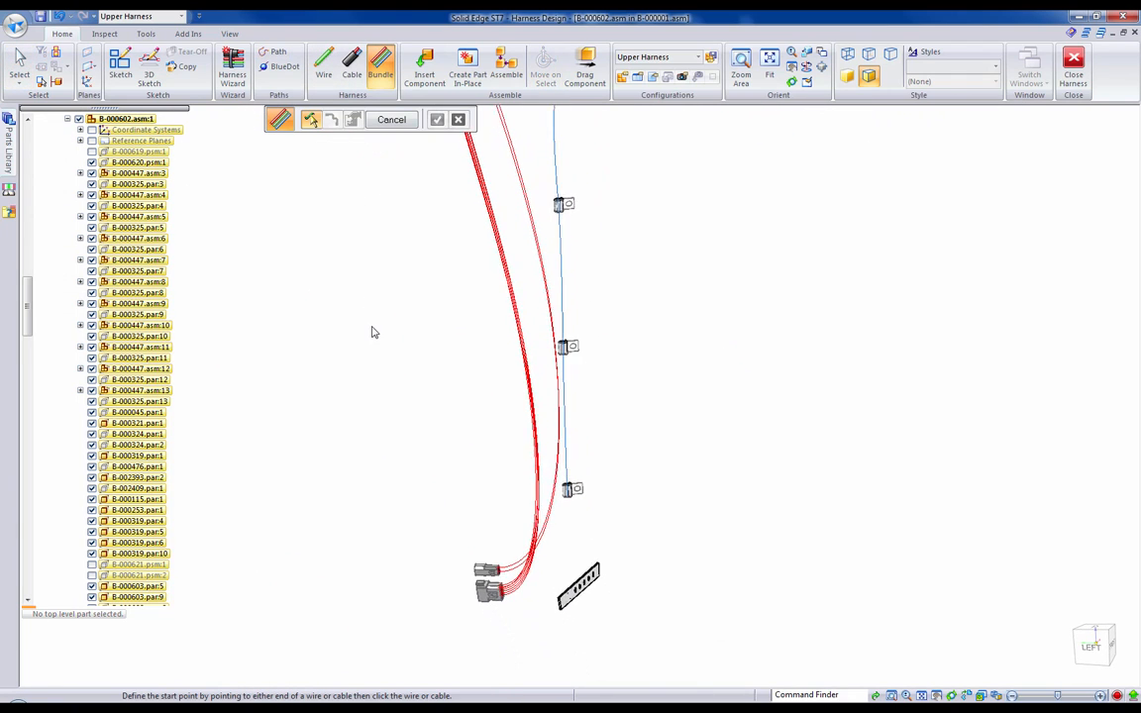
{"action": "scroll", "coordinate": [369, 331], "scroll_direction": "up", "scroll_amount": 3}
{"action": "scroll", "coordinate": [370, 330], "scroll_direction": "up", "scroll_amount": 3}
{"action": "scroll", "coordinate": [396, 415], "scroll_direction": "up", "scroll_amount": 3}
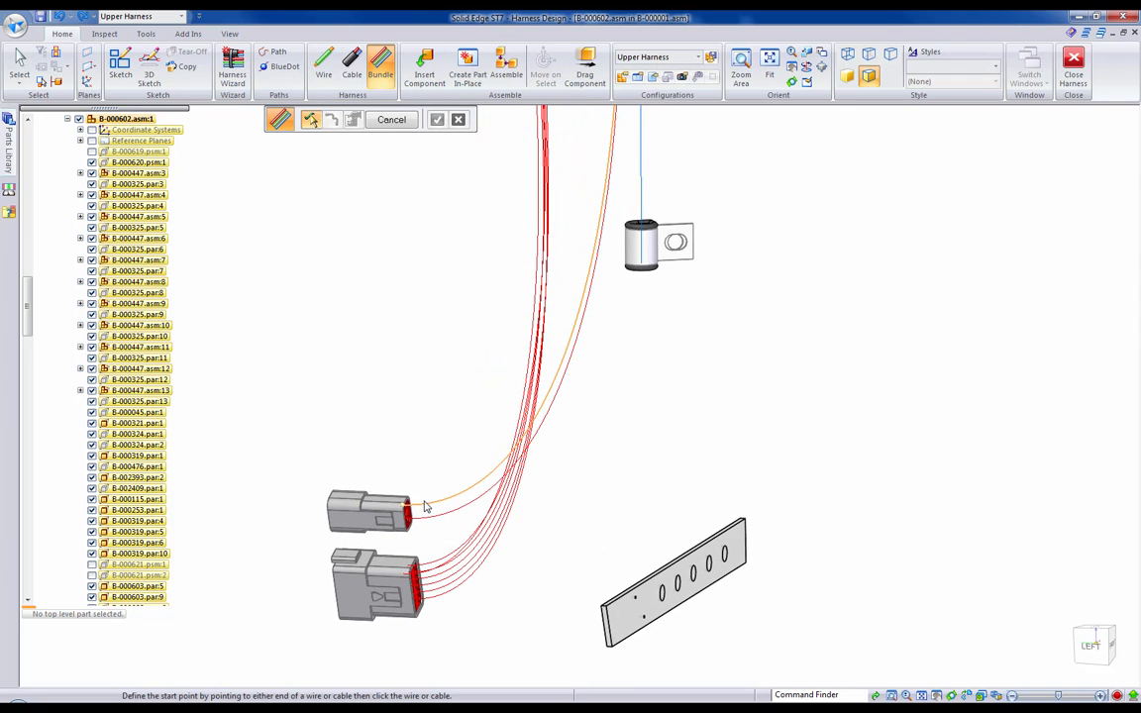
{"action": "right_click", "coordinate": [595, 462]}
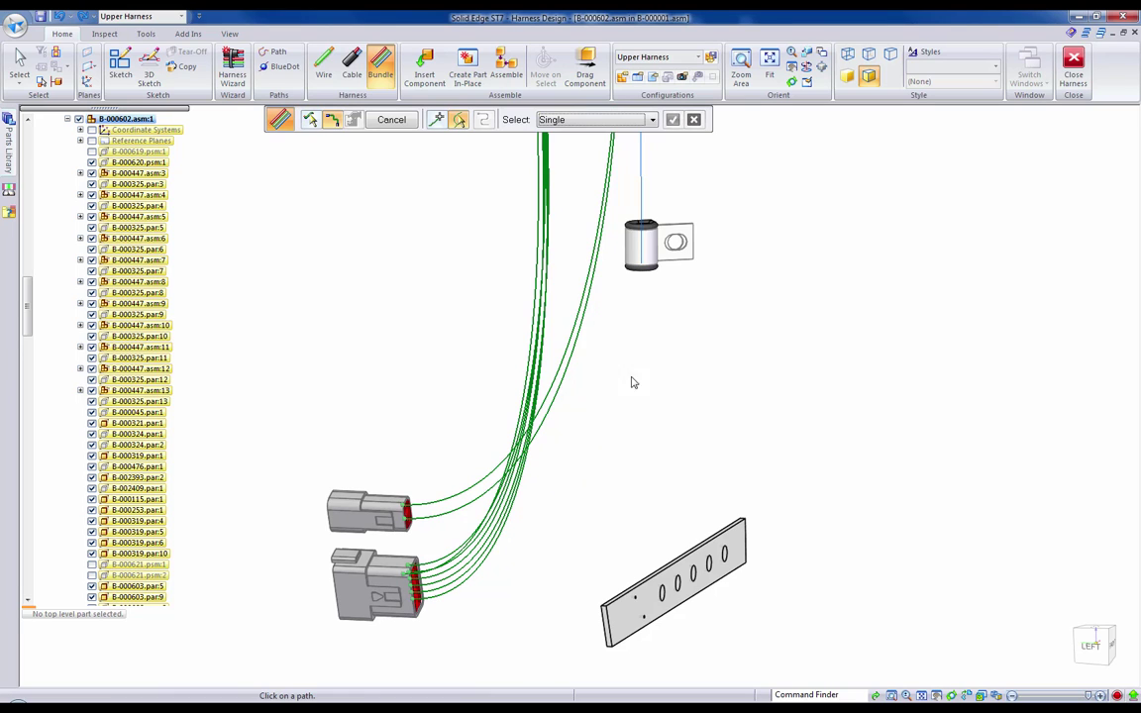
{"action": "right_click", "coordinate": [716, 282]}
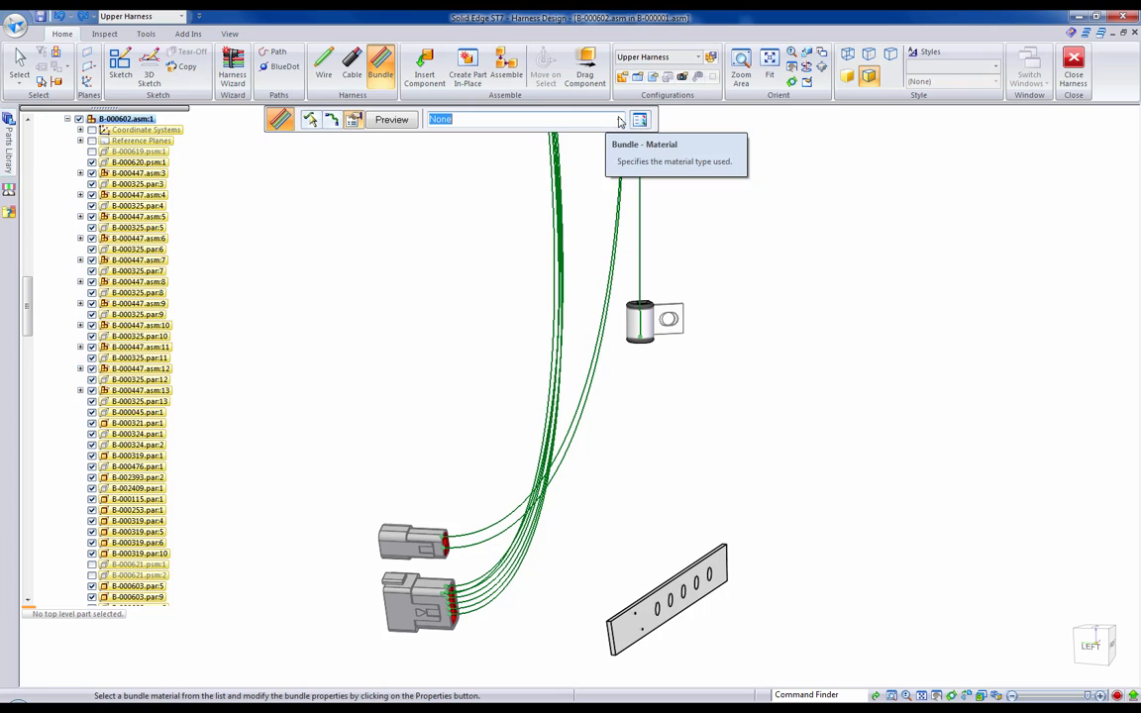
- Assign 1/2-inch Flexible Steel Shielding Grey material and finish Bundle 124
{"action": "left_click", "coordinate": [619, 120]}
{"action": "left_click", "coordinate": [495, 160]}
{"action": "scroll", "coordinate": [821, 324], "scroll_direction": "down", "scroll_amount": 3}
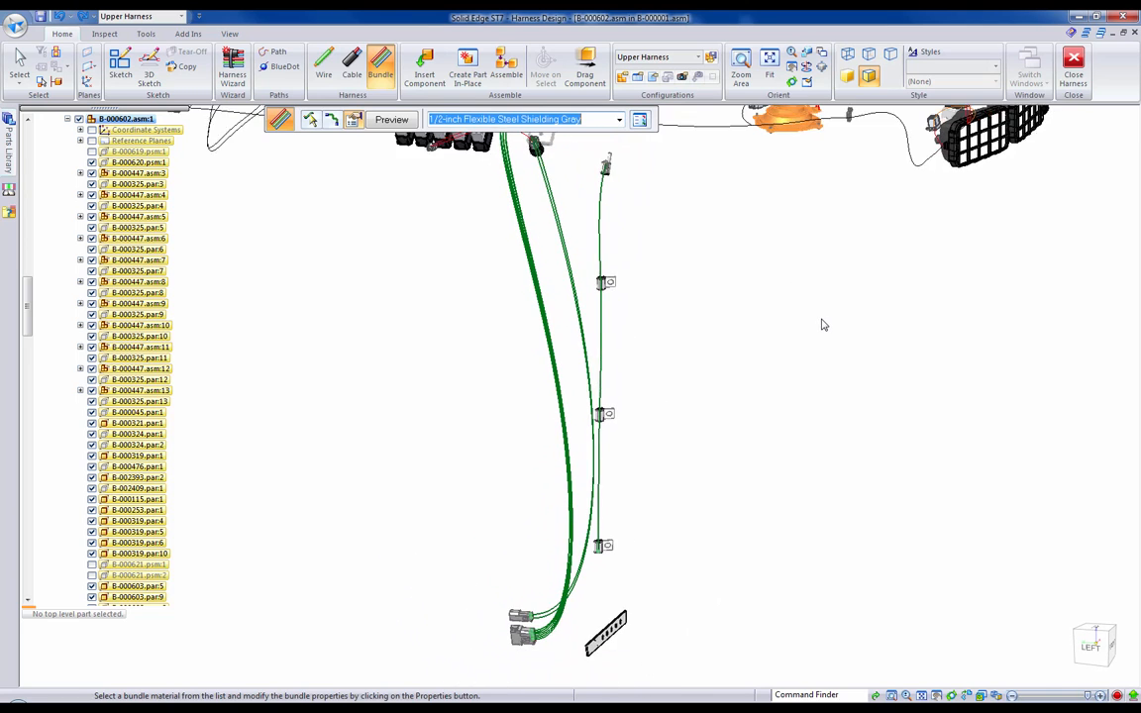
{"action": "right_click", "coordinate": [732, 320]}
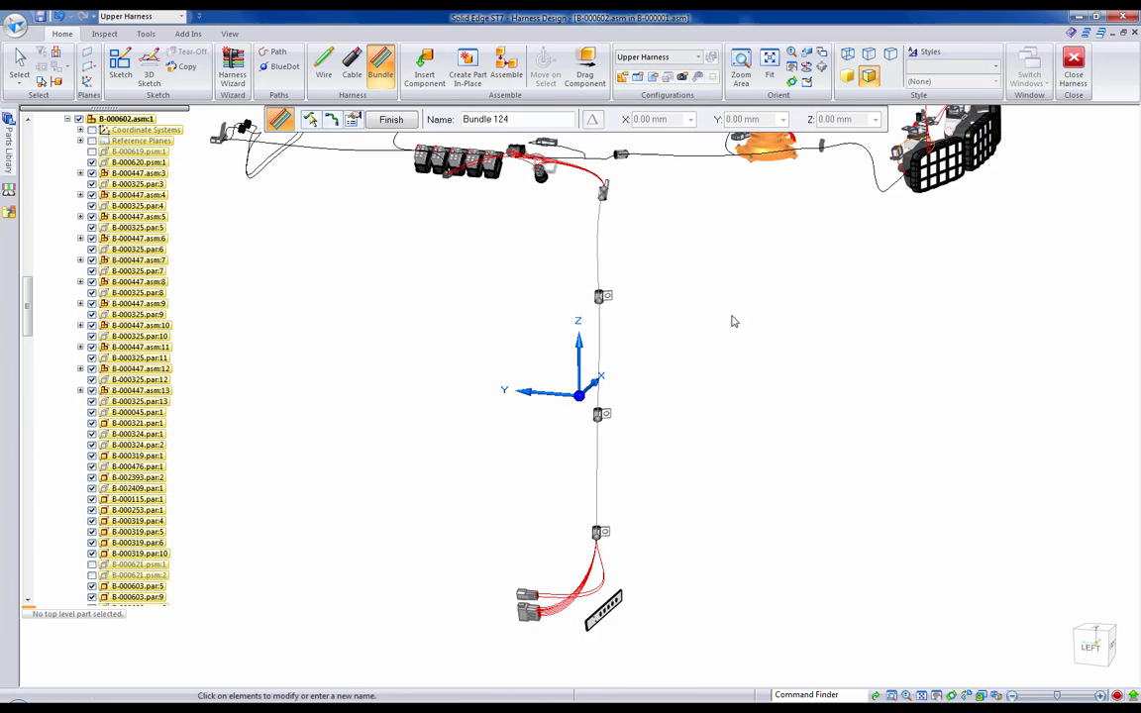
{"action": "right_click", "coordinate": [732, 321]}
{"action": "scroll", "coordinate": [732, 321], "scroll_direction": "up", "scroll_amount": 5}
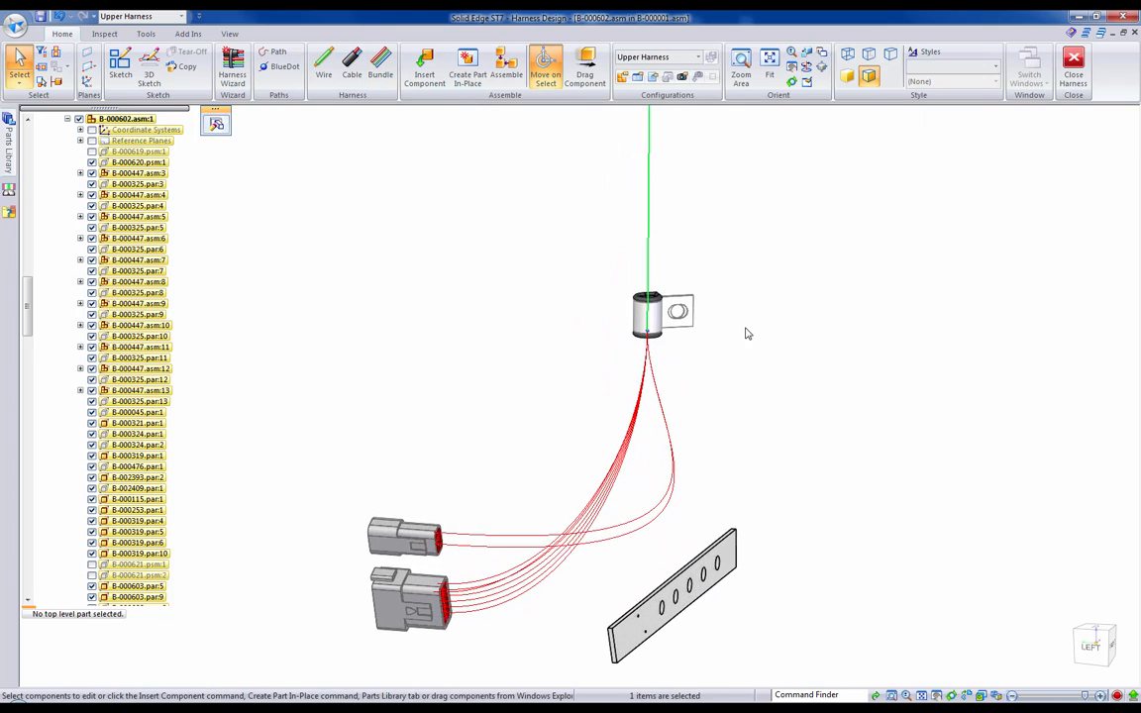
{"action": "middle_click_drag", "start_coordinate": [746, 333], "coordinate": [746, 333]}
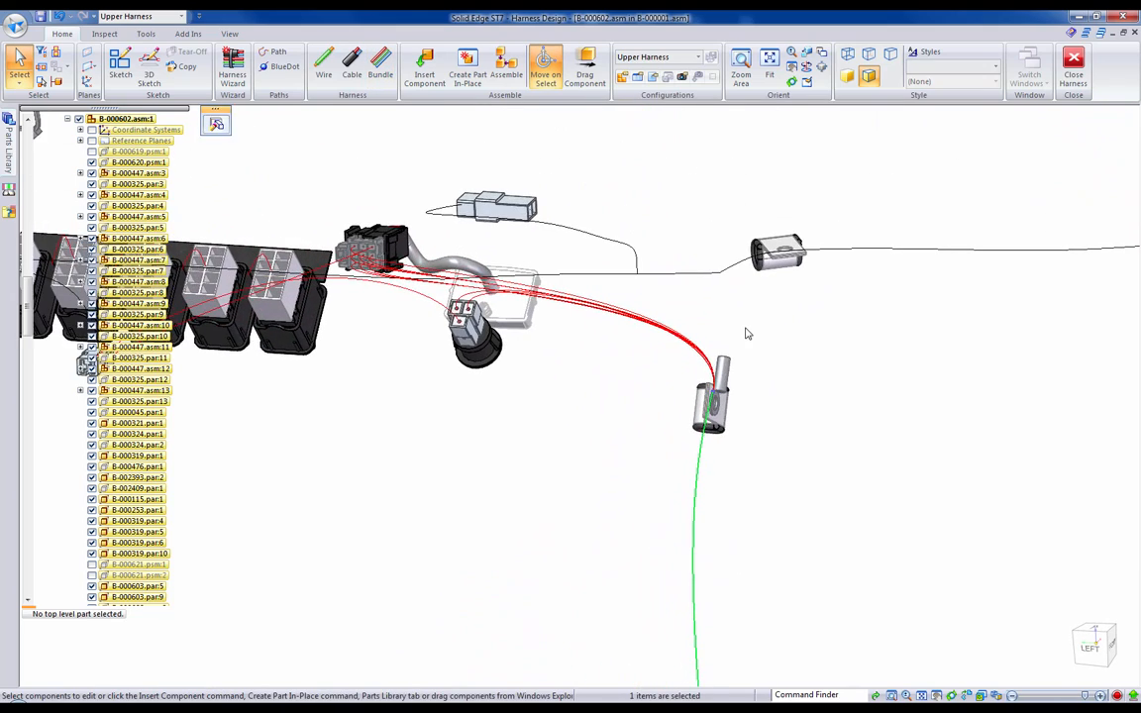
{"action": "scroll", "coordinate": [747, 333], "scroll_direction": "down", "scroll_amount": 5}
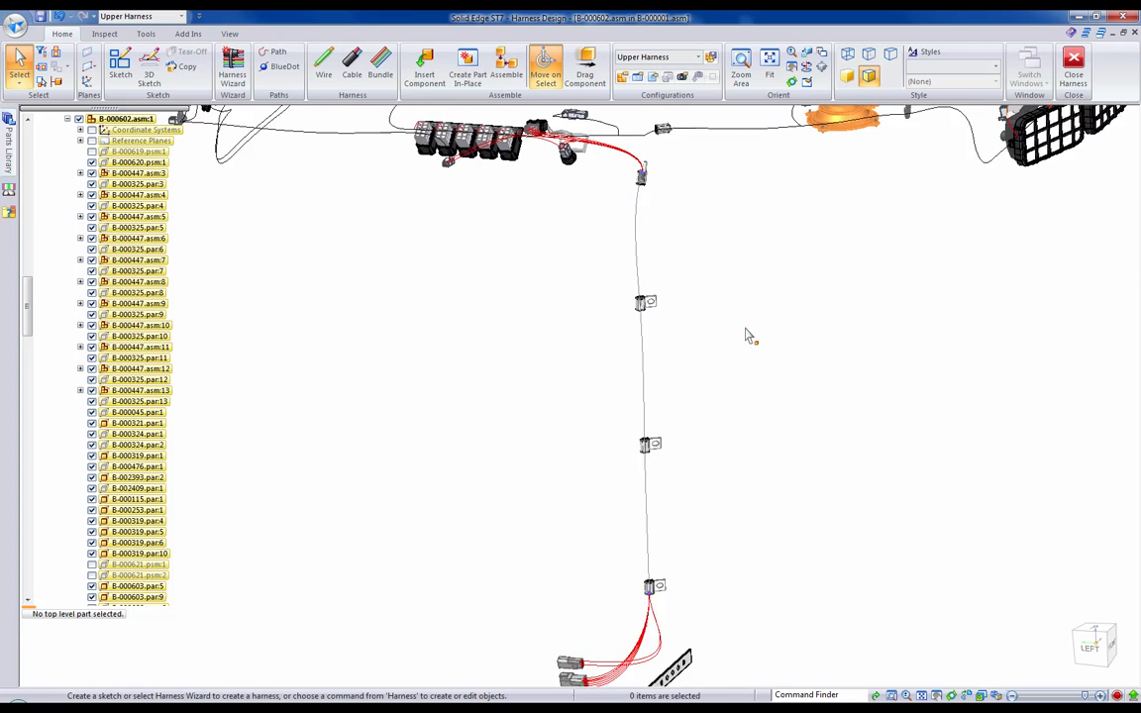
{"action": "left_click_drag", "start_coordinate": [28, 309], "coordinate": [26, 426]}
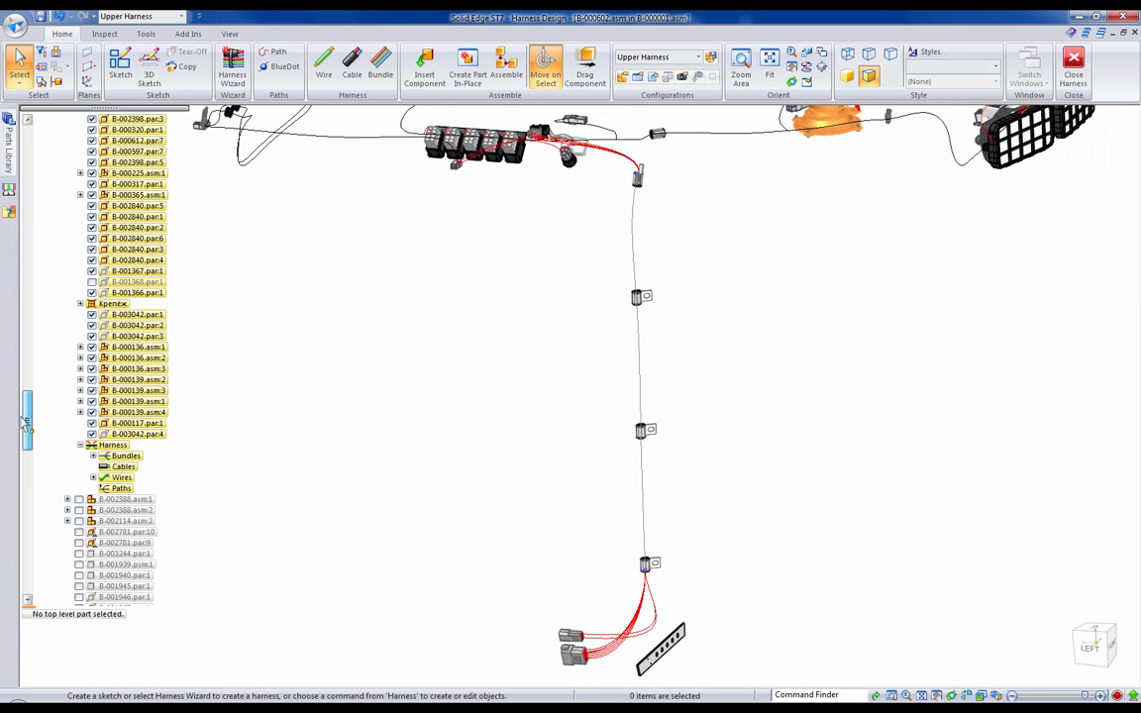
- Expand Bundles and Bundle 124 in PathFinder and select all ten of its wires
{"action": "left_click", "coordinate": [92, 455]}
{"action": "scroll", "coordinate": [99, 396], "scroll_direction": "down", "scroll_amount": 5}
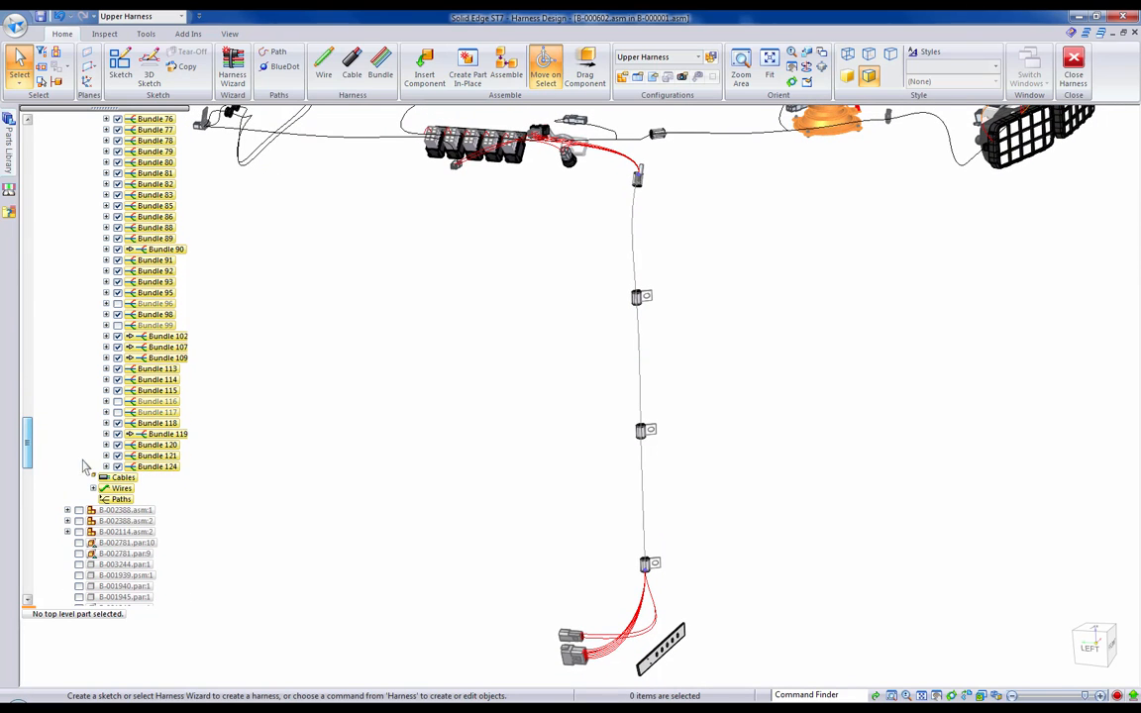
{"action": "left_click", "coordinate": [153, 467]}
{"action": "left_click", "coordinate": [105, 467]}
{"action": "left_click", "coordinate": [158, 478]}
{"action": "left_click", "coordinate": [148, 566], "text": "shift"}
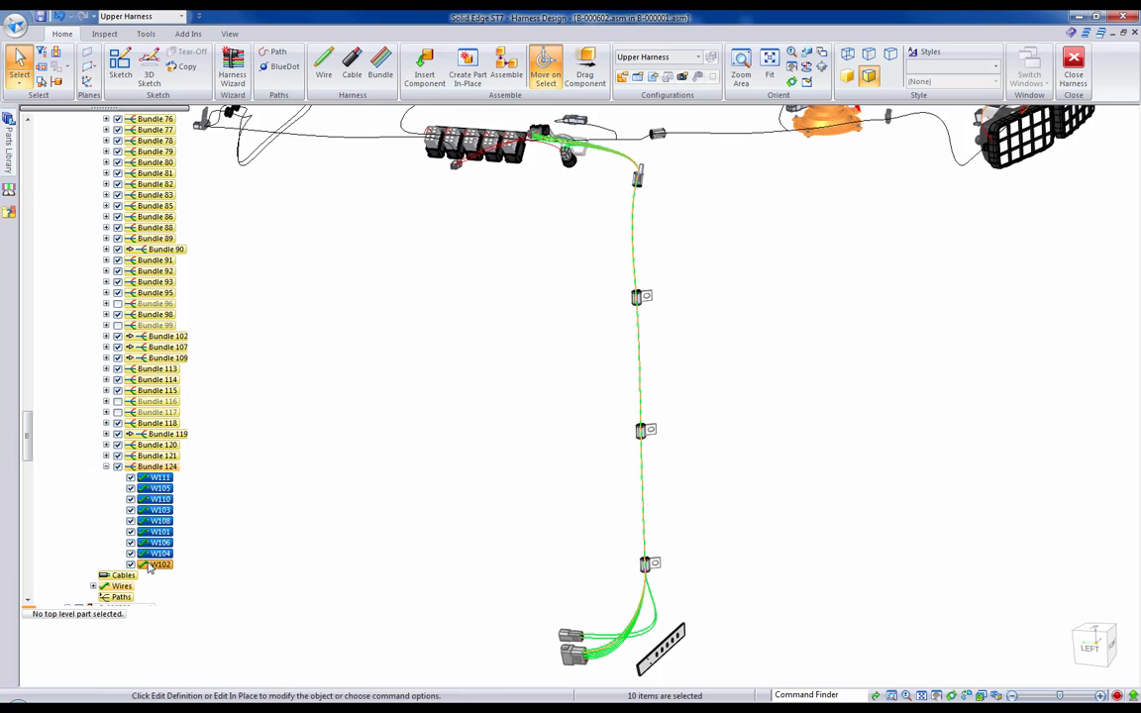
- Close the harness environment and return to the full cab assembly
{"action": "right_click", "coordinate": [159, 477]}
{"action": "left_click", "coordinate": [174, 429]}
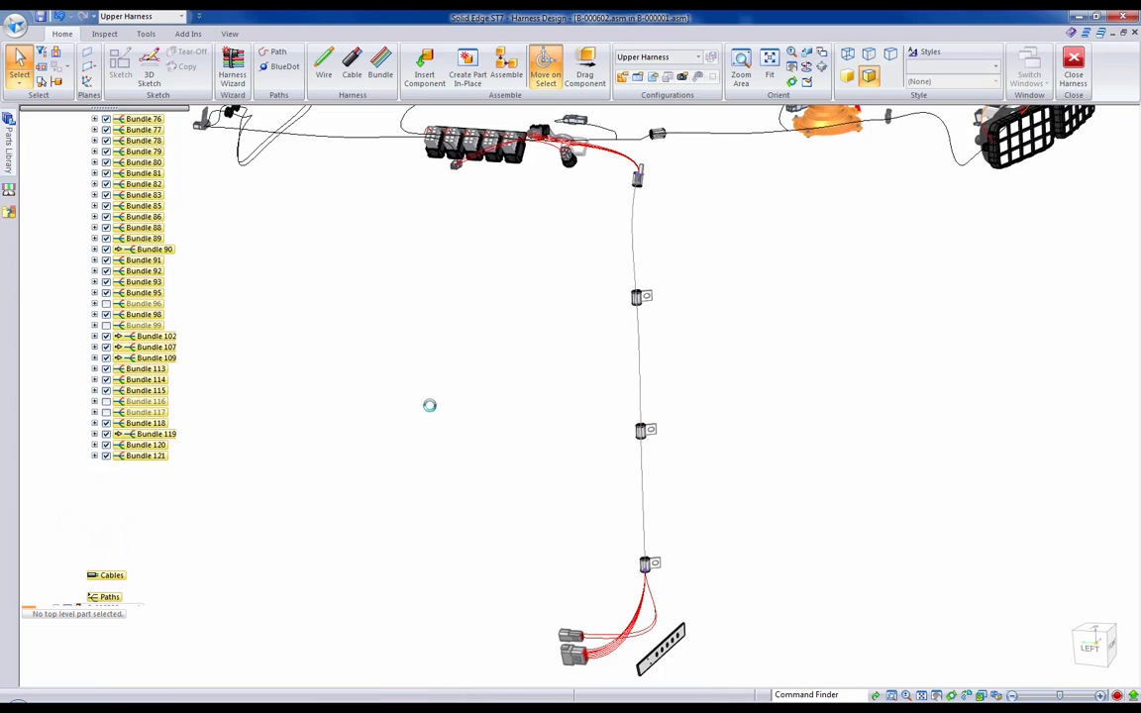